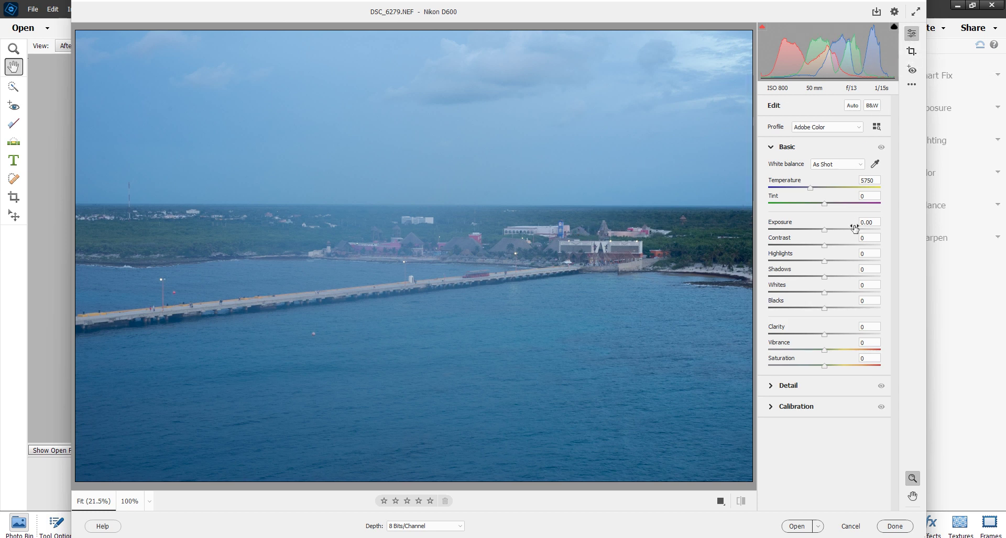
Look at the crop settings and the additional image settings, and return to the edit adjustments
left_click(911, 52)
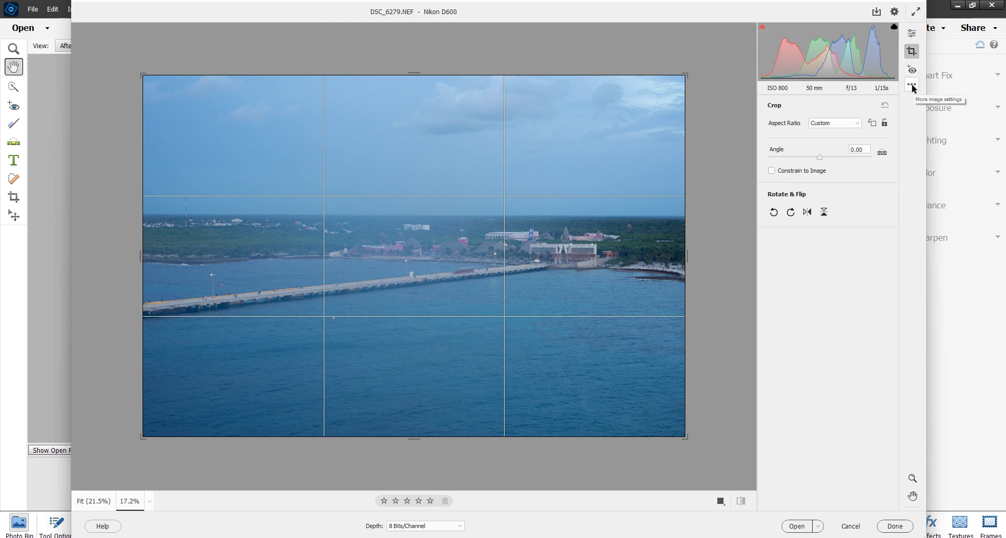
left_click(911, 86)
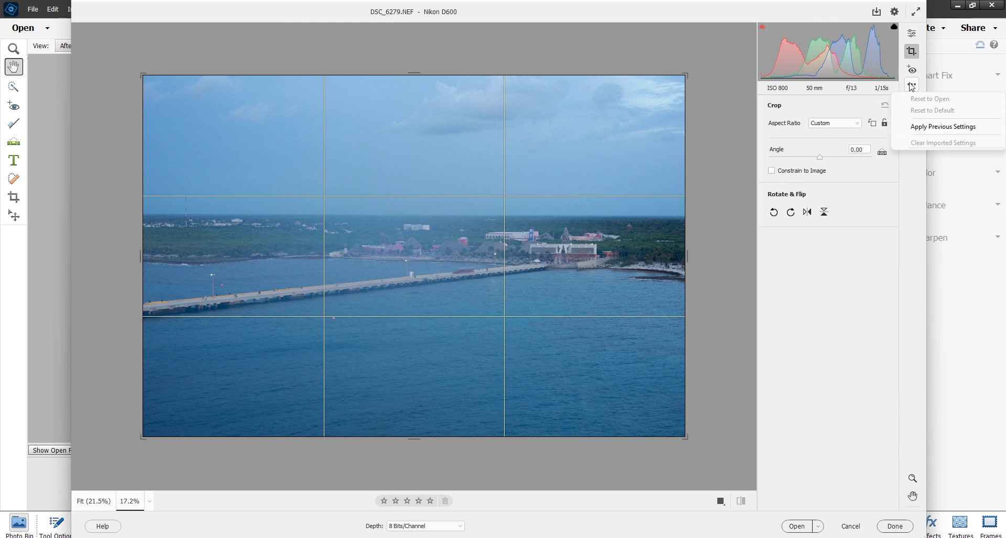
left_click(911, 34)
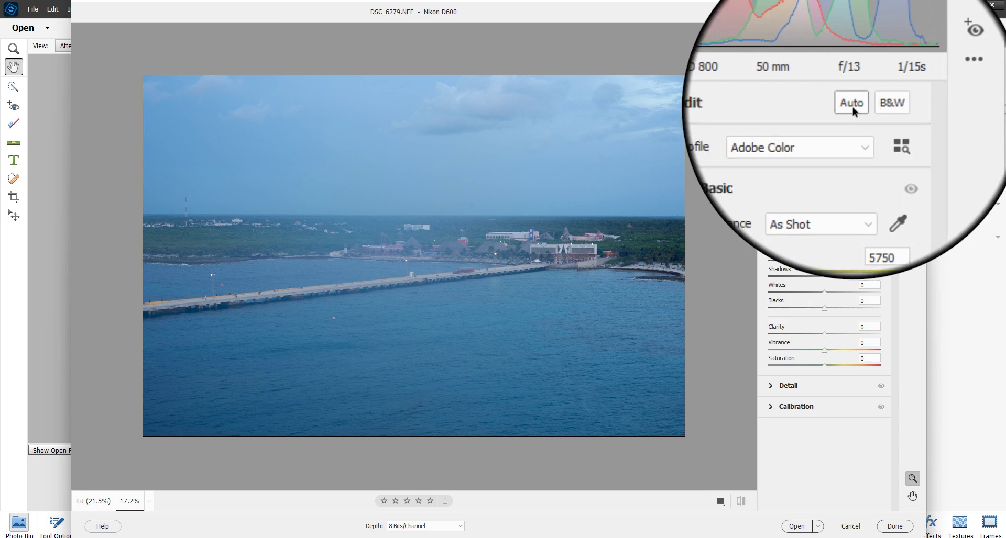
Try the Auto adjustment and the black-and-white conversion on the photo, and switch both off again
left_click(850, 106)
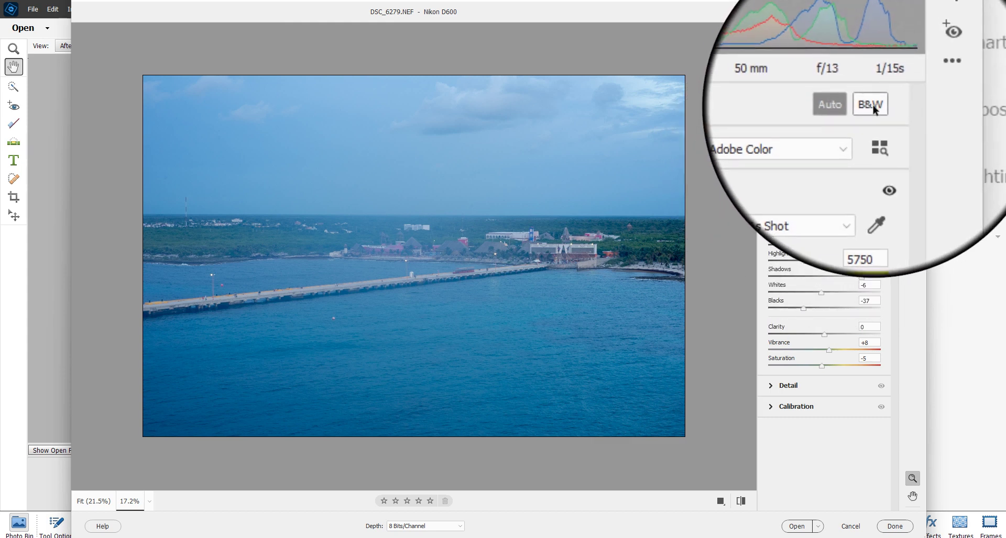
left_click(873, 108)
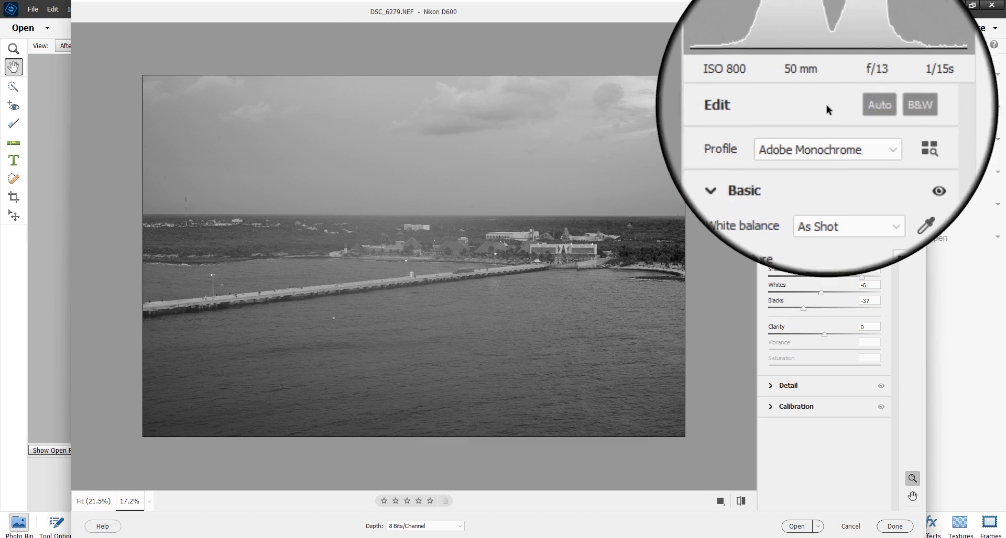
left_click(867, 103)
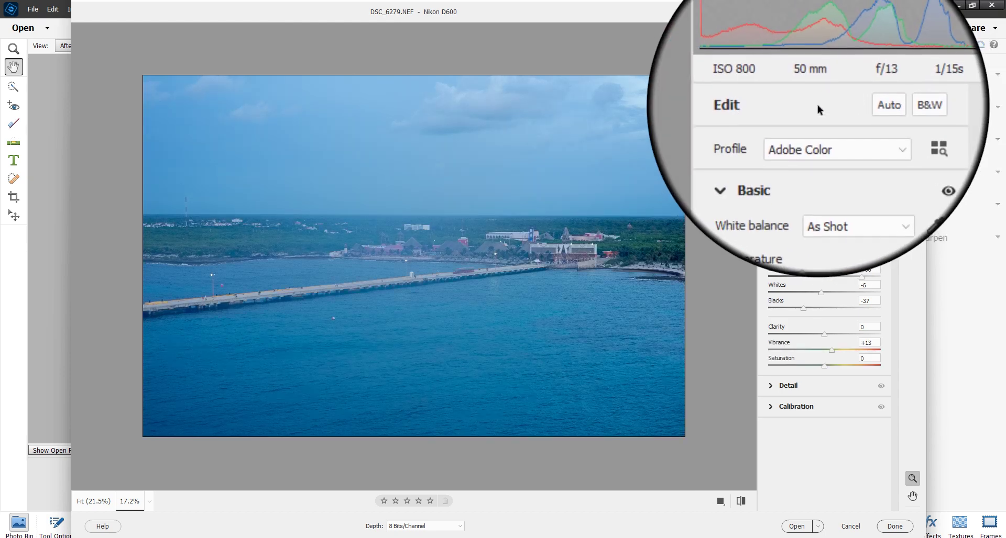
left_click(858, 109)
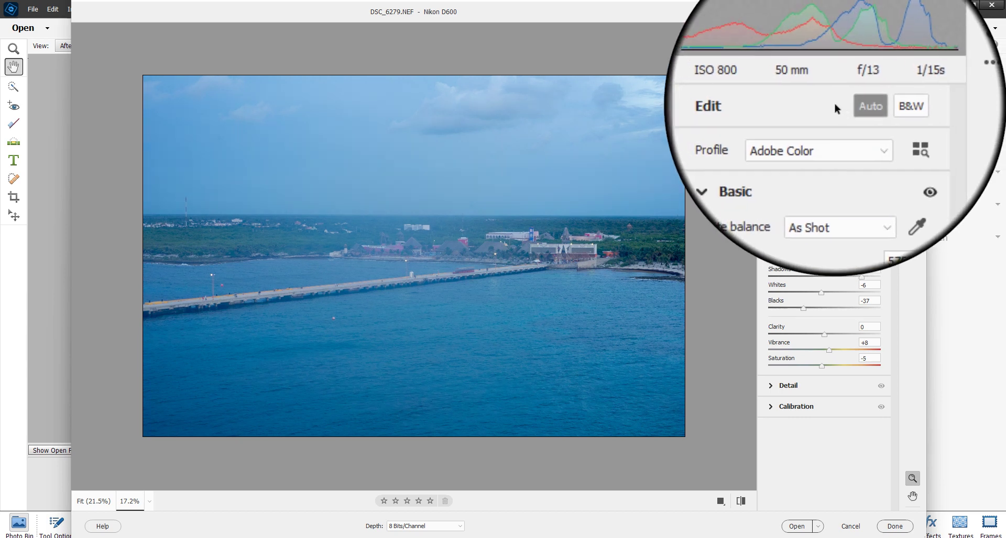
left_click(853, 105)
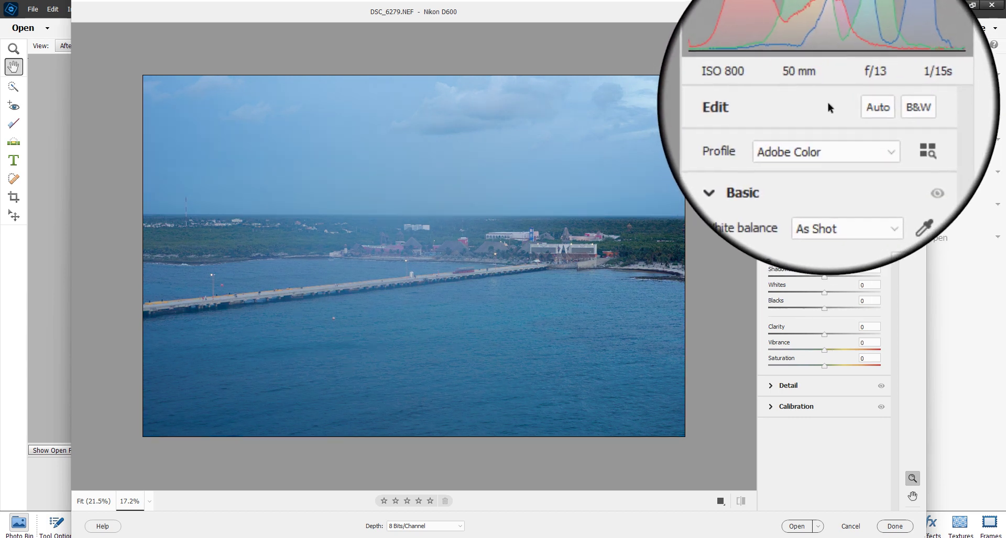
Apply the Adobe Landscape profile and compare the photo with its default settings, ending on the defaults
left_click(855, 129)
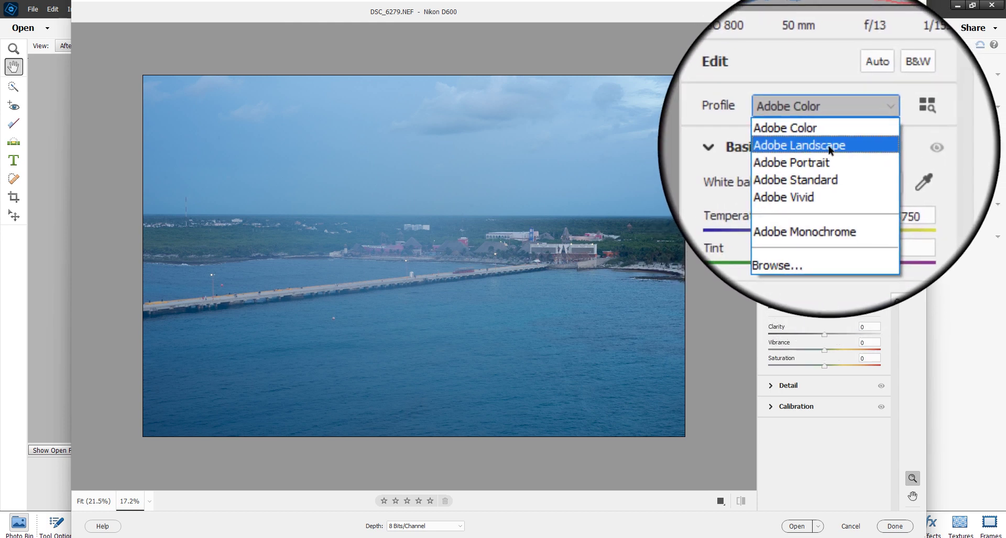
left_click(833, 149)
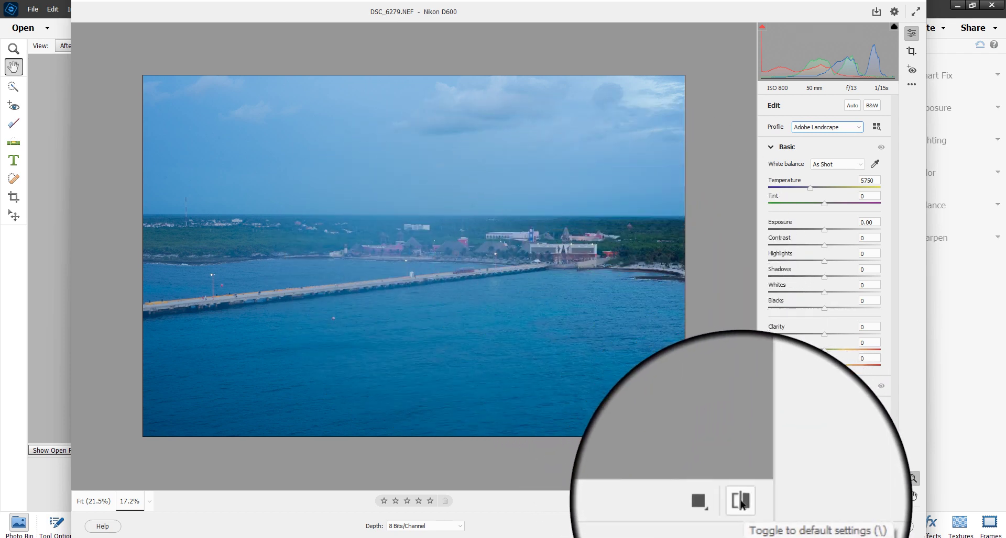
left_click(740, 502)
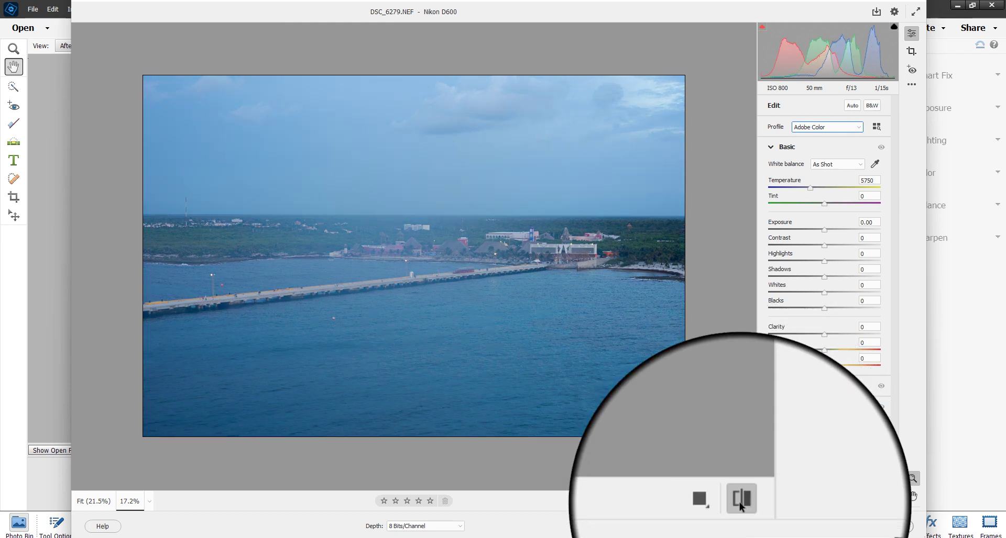
left_click(740, 502)
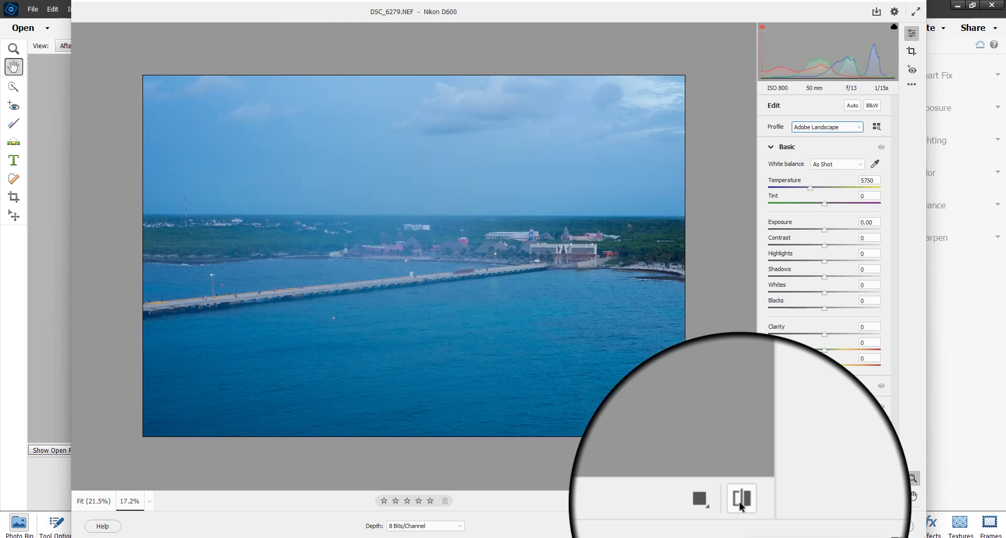
left_click(739, 502)
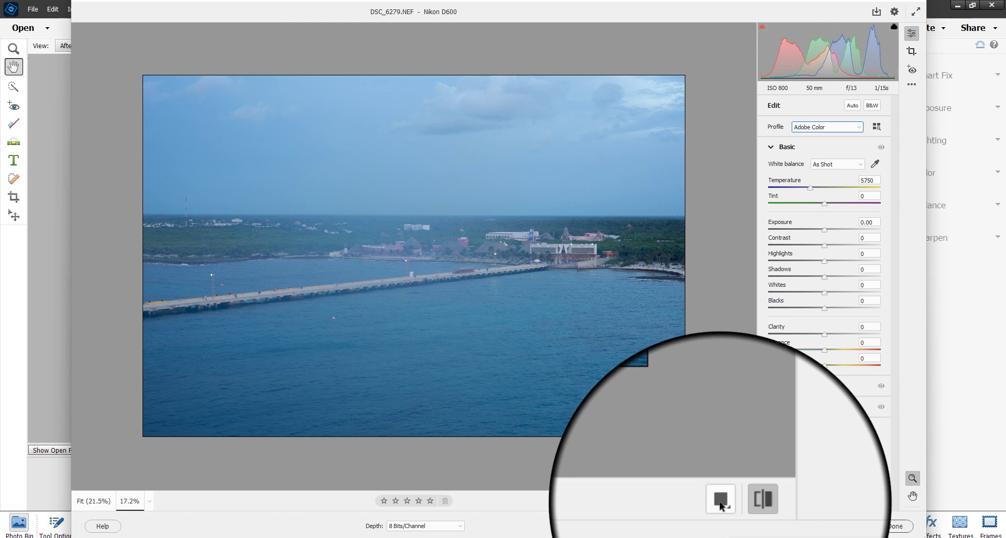
Show the photo in a side-by-side before/after view
left_click(729, 501)
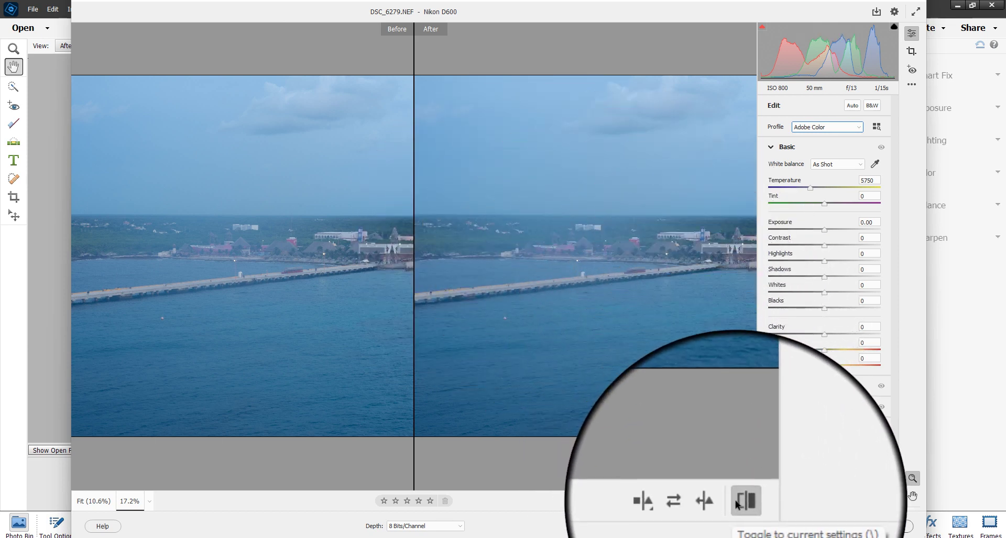
left_click(733, 501)
left_click(735, 502)
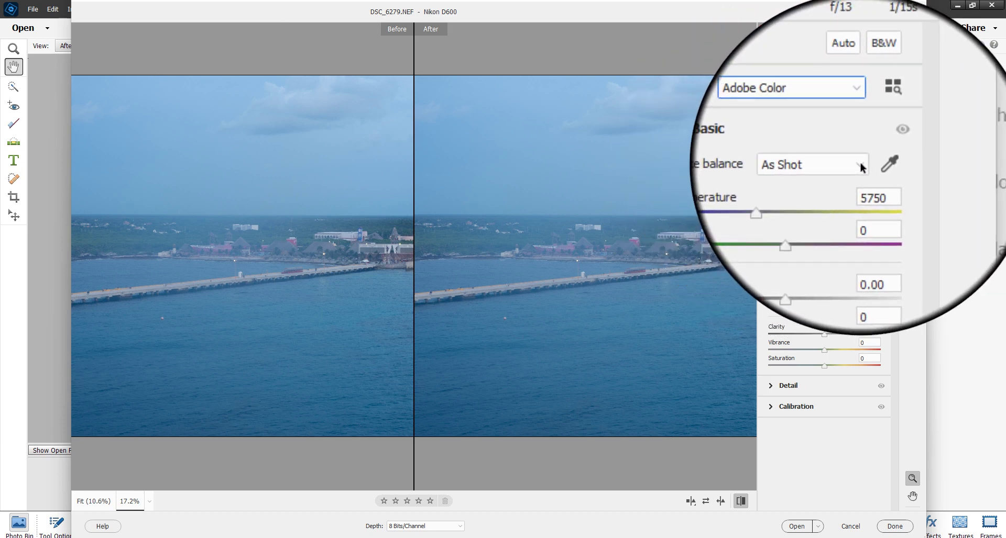
Set the white balance to Daylight and change the before/after comparison to a split view of one image
left_click(861, 167)
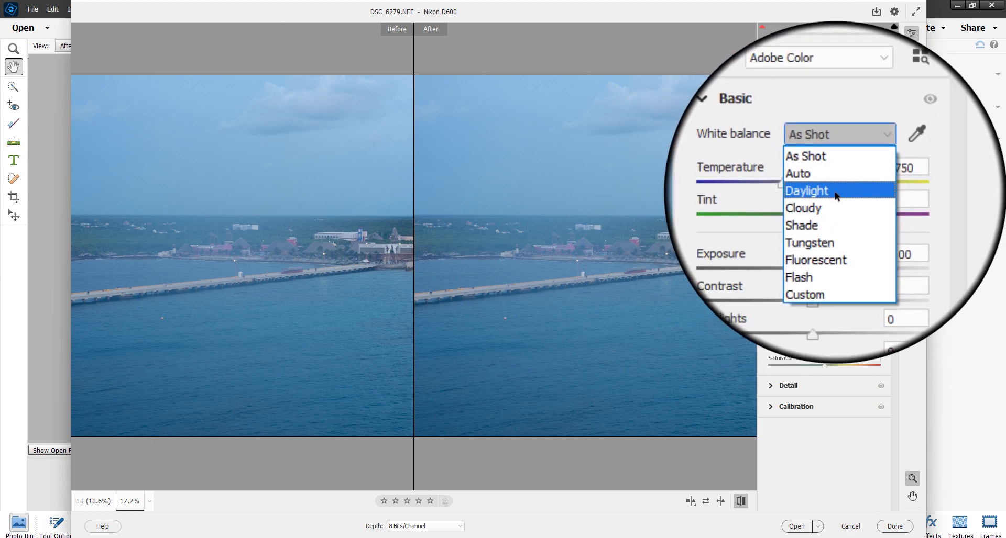
left_click(834, 193)
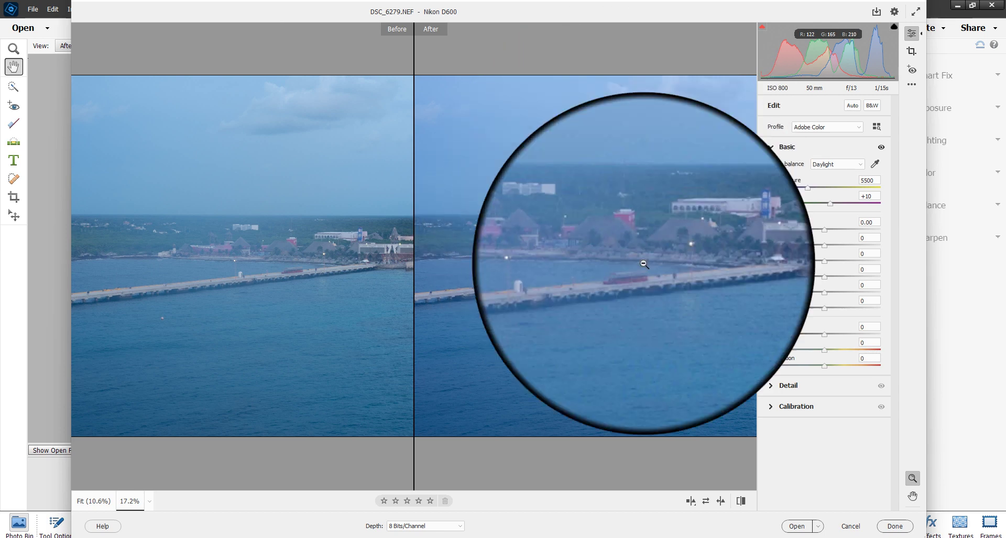
left_click(690, 501)
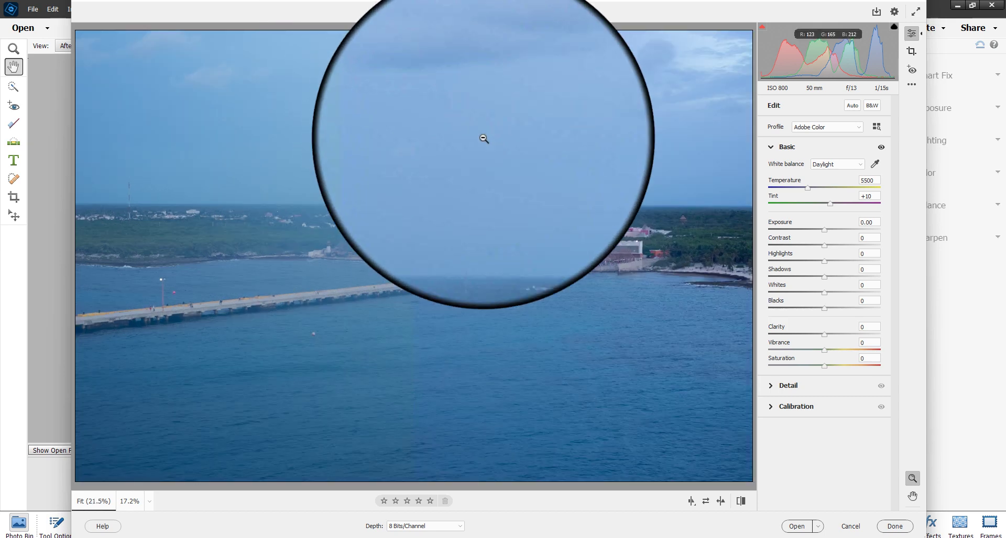
Try the Cloudy, Shade and Tungsten white balance presets on the photo
left_click(832, 164)
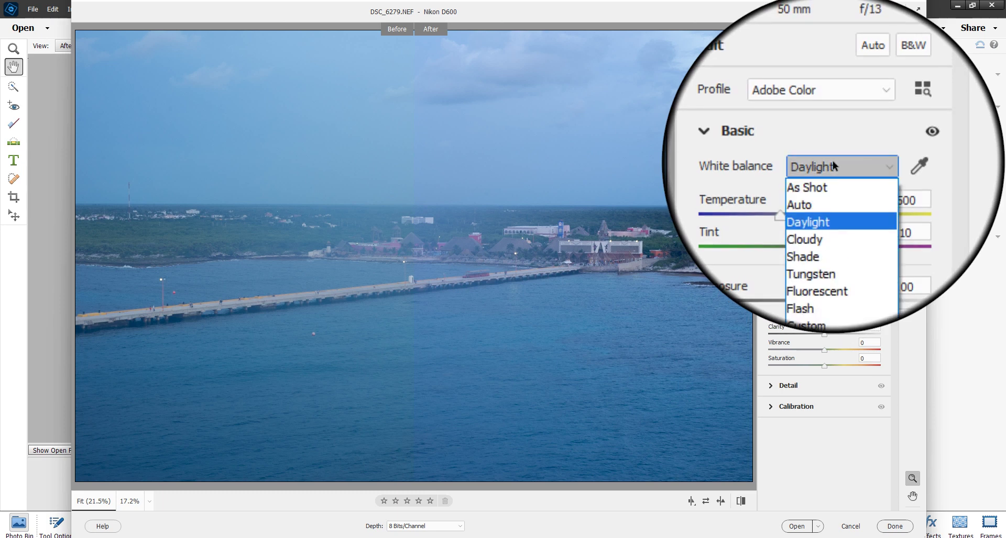
left_click(809, 197)
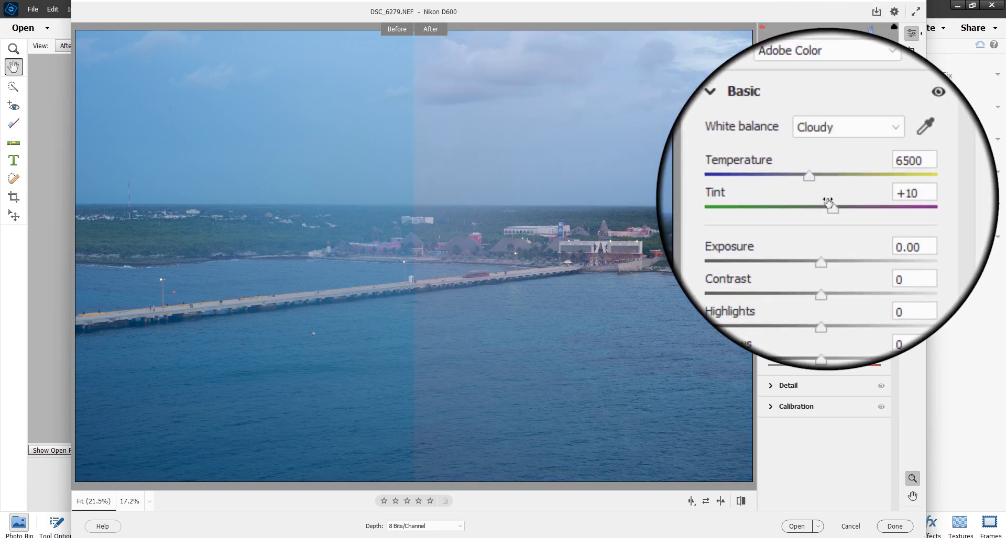
left_click(845, 132)
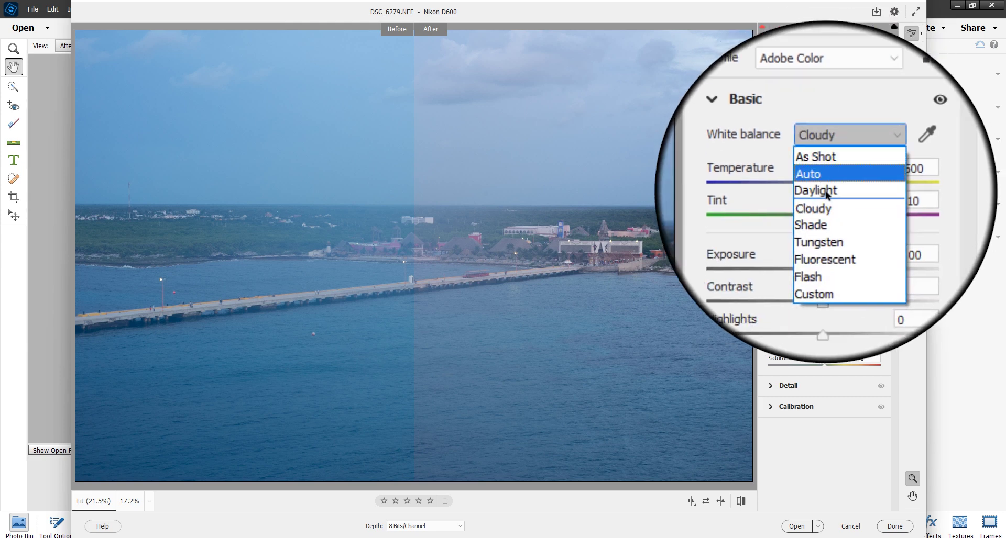
left_click(825, 211)
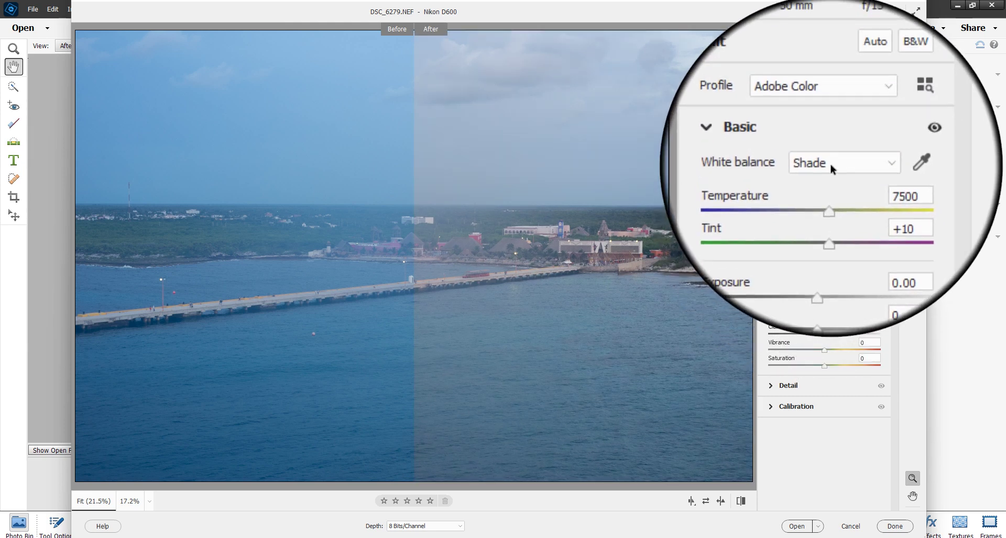
left_click(830, 164)
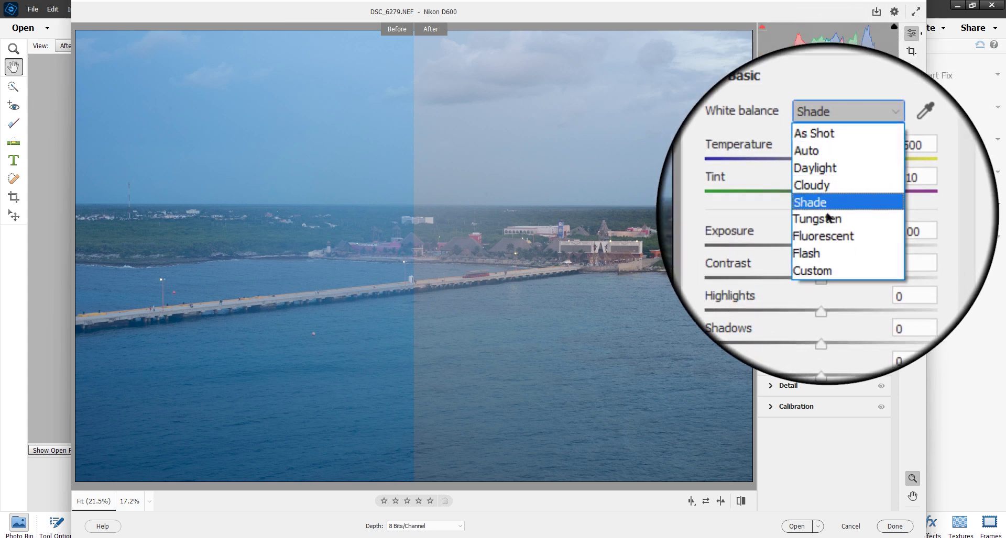
left_click(826, 214)
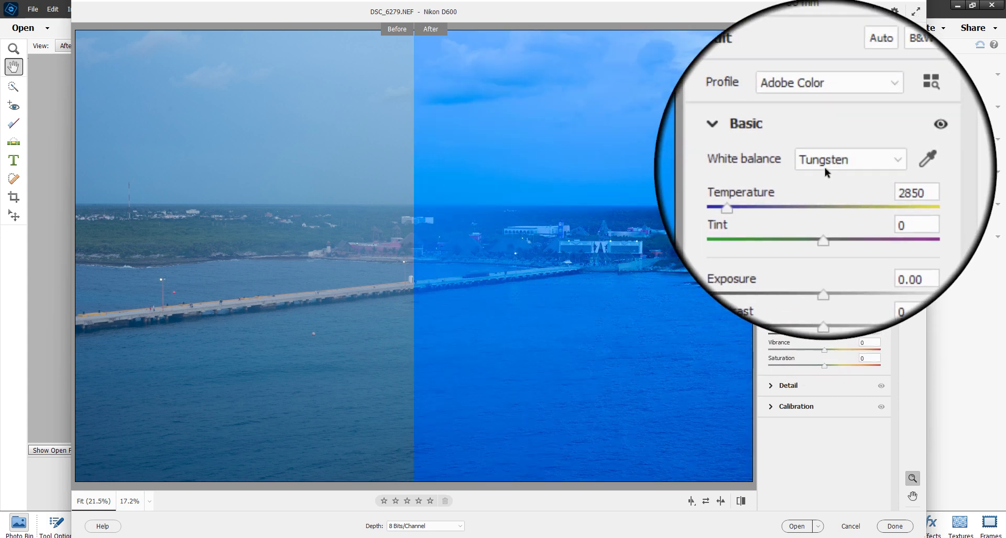
Try the Fluorescent and Flash white balance presets, and return the white balance to As Shot
left_click(824, 166)
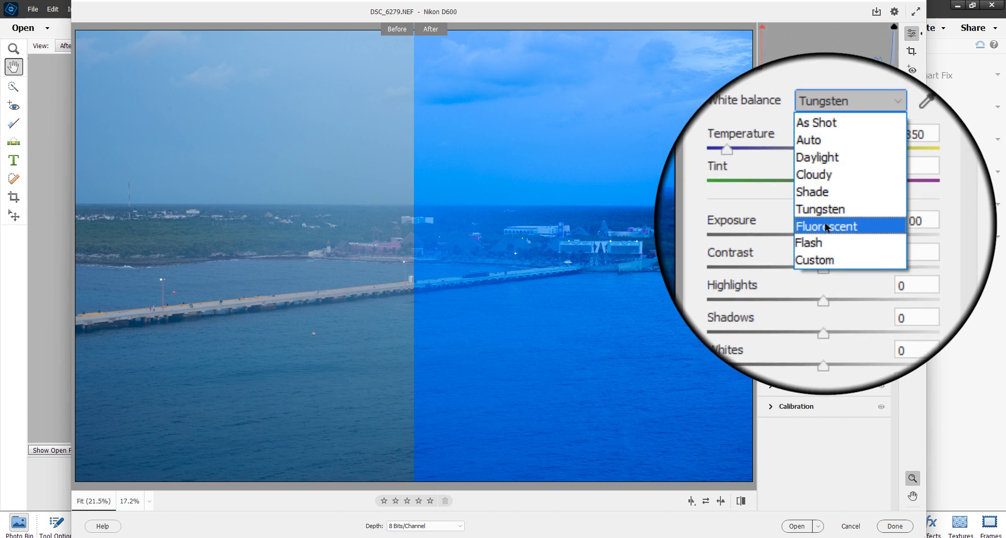
left_click(824, 224)
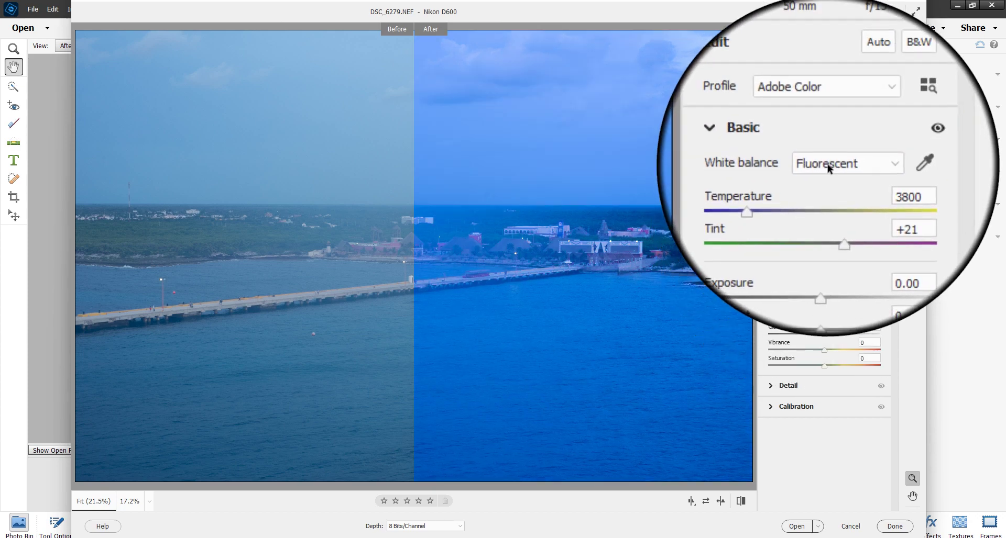
left_click(827, 164)
left_click(817, 292)
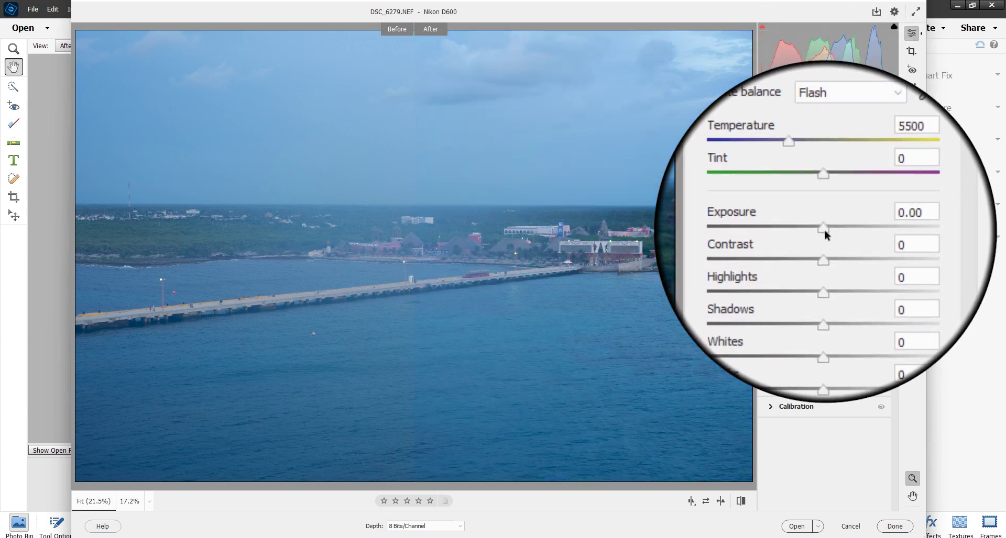
left_click(825, 160)
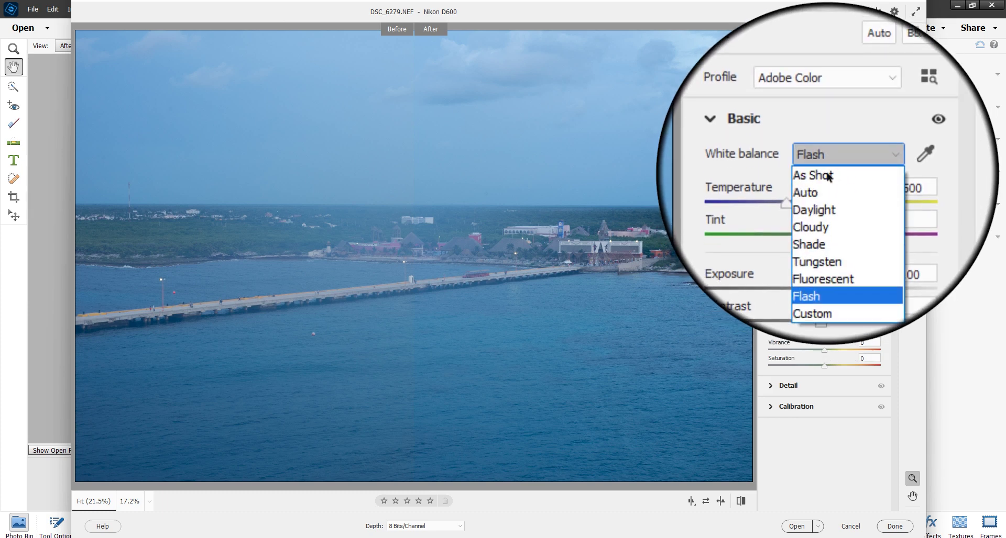
left_click(826, 172)
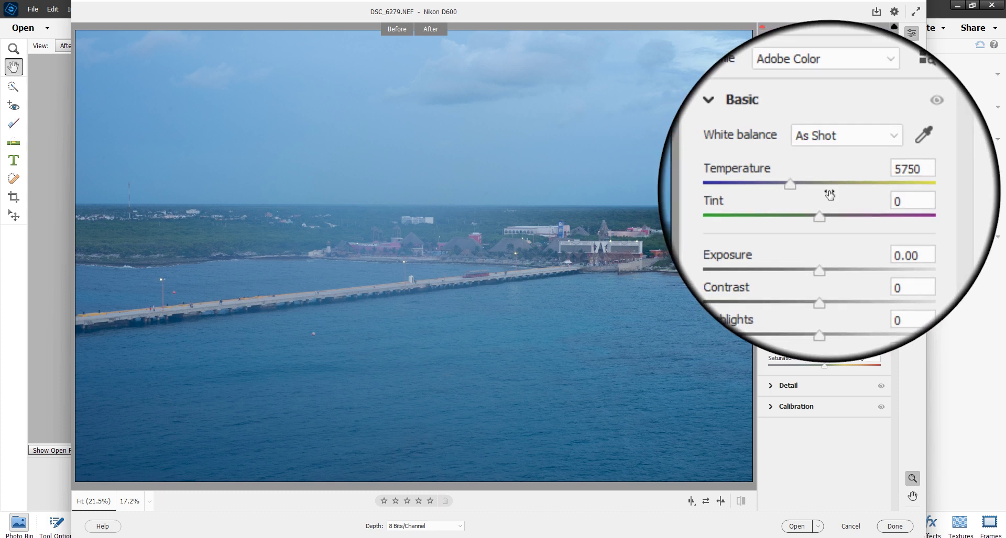
Try a temperature of 50000 and a tint of -28, resetting the temperature to 5750 and the tint to 0
left_click_drag(810, 189, 881, 193)
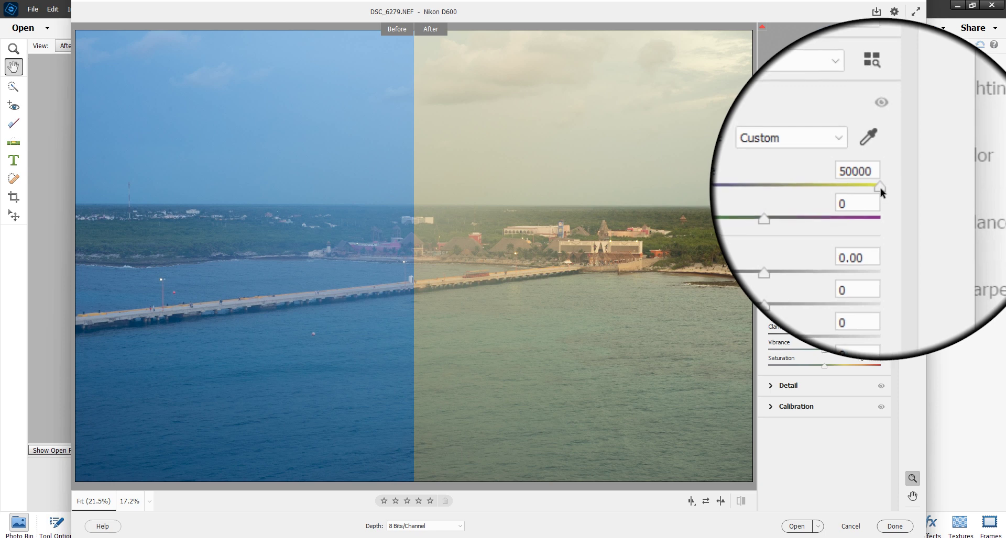
left_click_drag(879, 188, 786, 187)
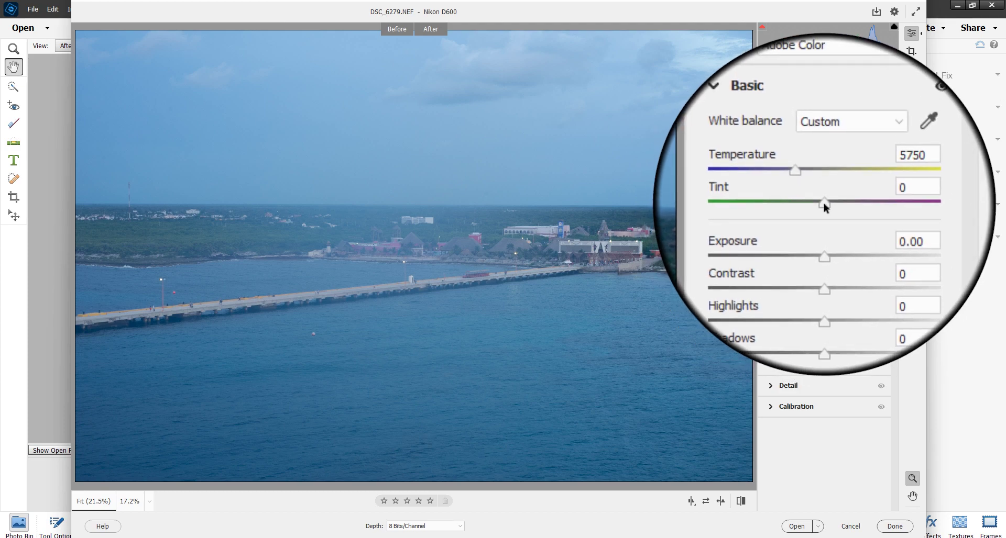
mouse_move(822, 200)
left_mouse_down()
mouse_move(846, 204)
mouse_move(793, 206)
mouse_move(810, 205)
left_mouse_up()
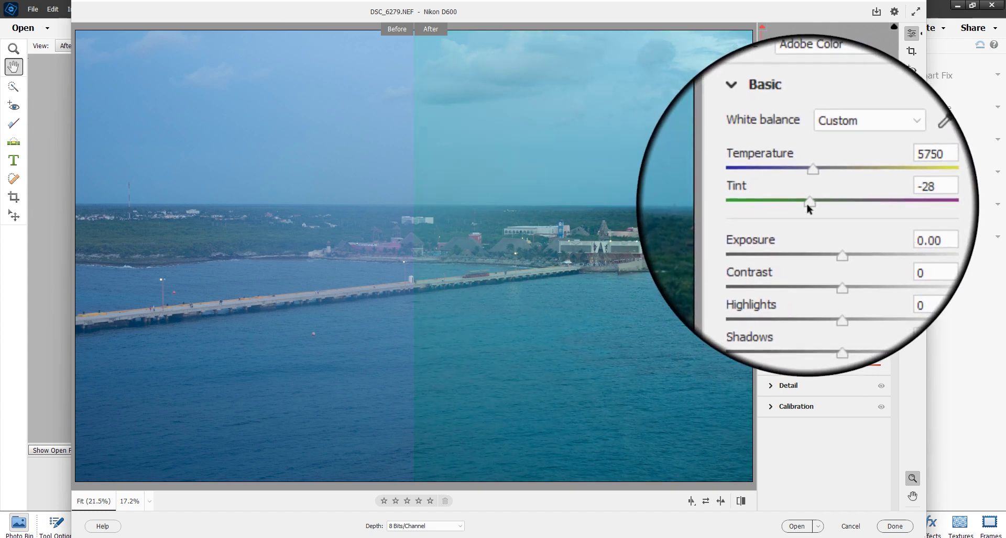
double_click(807, 204)
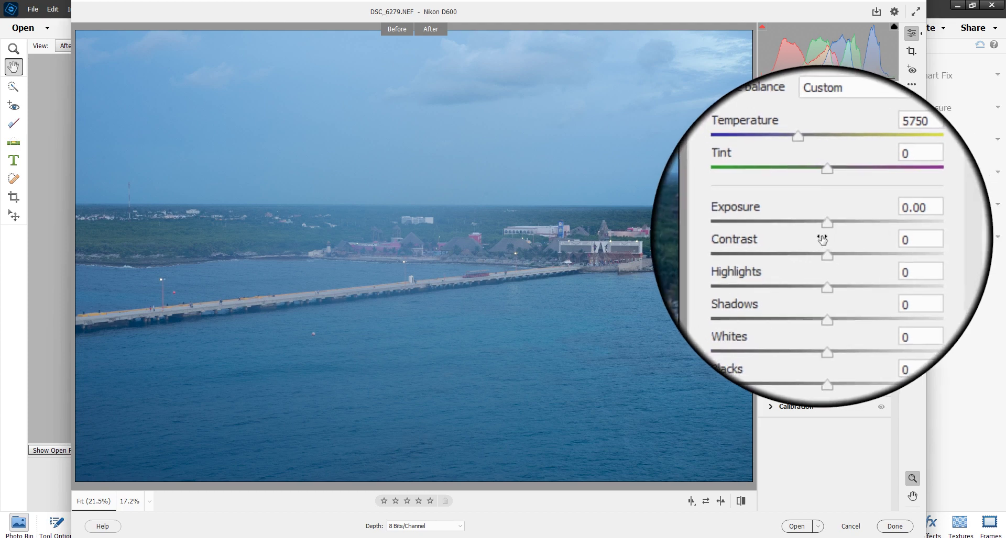
Try a higher exposure and reset it to 0.00, and raise the contrast to +39
left_click_drag(822, 229, 859, 230)
double_click(861, 231)
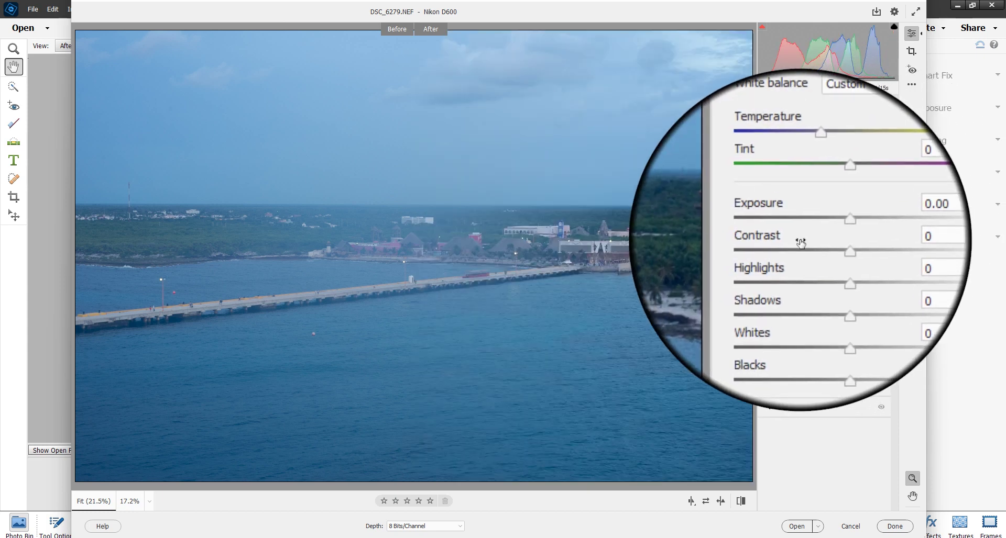
left_click_drag(824, 249, 847, 246)
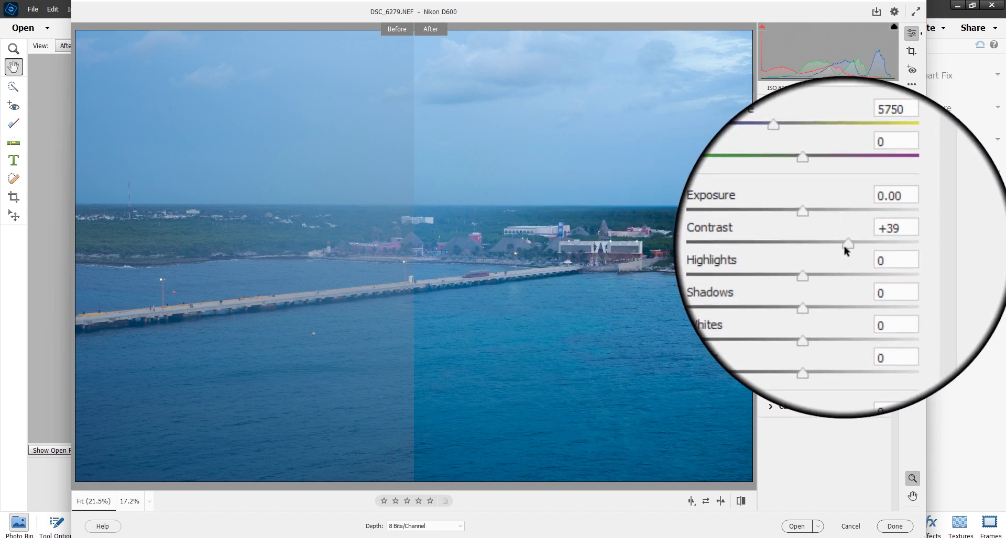
Reset the contrast to 0, try adjusting the highlights and return them to 0
double_click(844, 247)
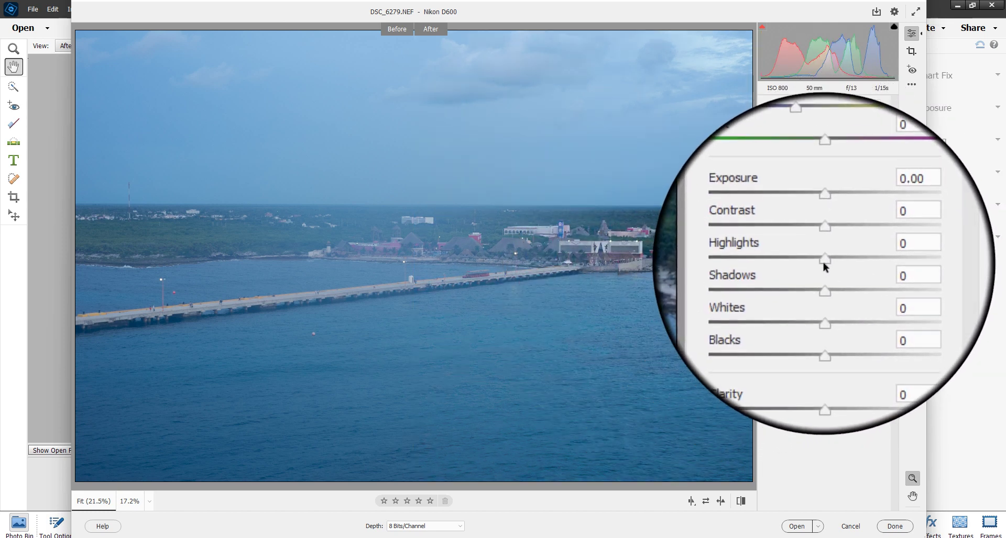
mouse_move(822, 261)
left_mouse_down()
mouse_move(857, 261)
mouse_move(817, 272)
mouse_move(831, 271)
left_mouse_up()
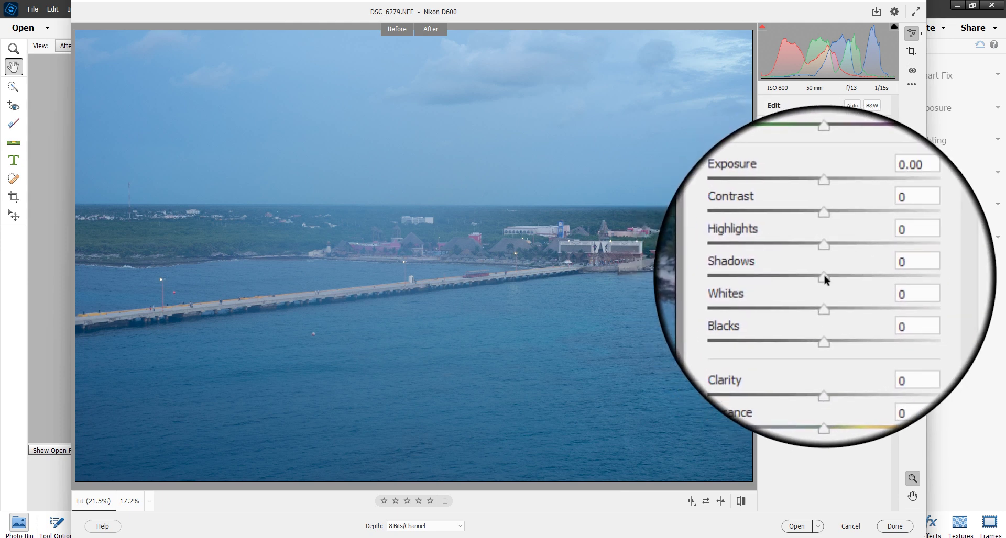
Try the shadows at -12, comparing before and after in the top/bottom views, and return the shadows to 0
mouse_move(824, 279)
left_mouse_down()
mouse_move(885, 272)
mouse_move(791, 273)
mouse_move(817, 275)
left_mouse_up()
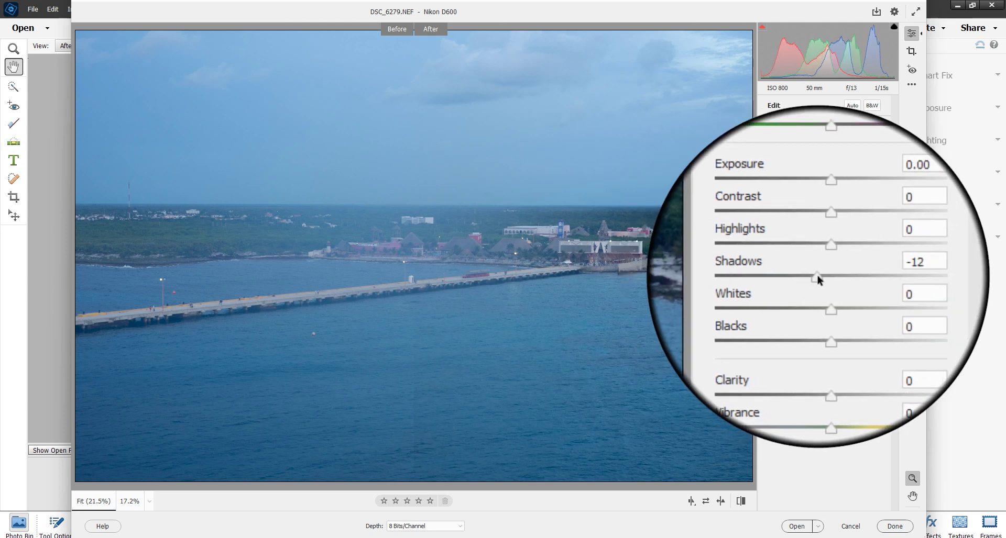
left_click(690, 505)
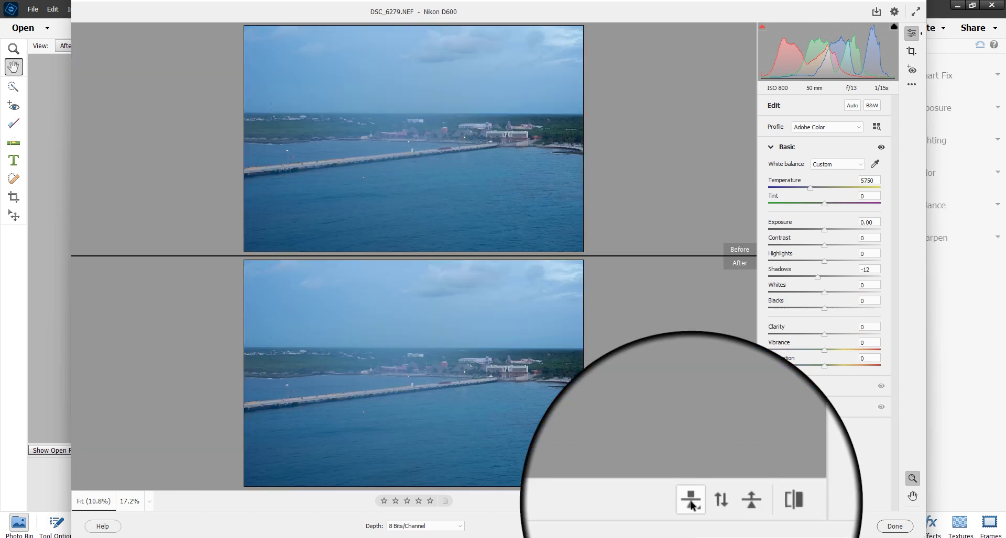
left_click(691, 504)
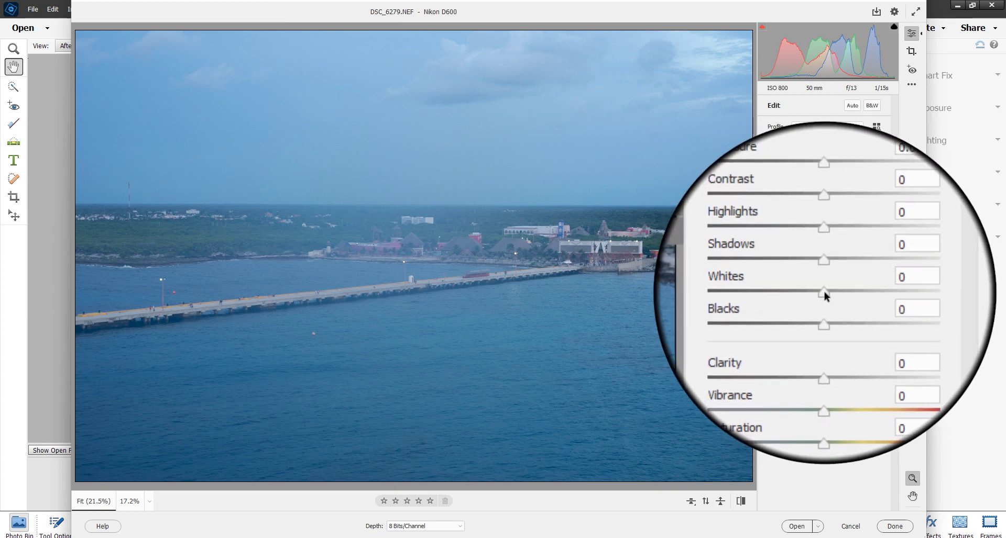
Try the whites at +70 and -27, try different blacks, and reset both to 0
left_click_drag(825, 291, 861, 296)
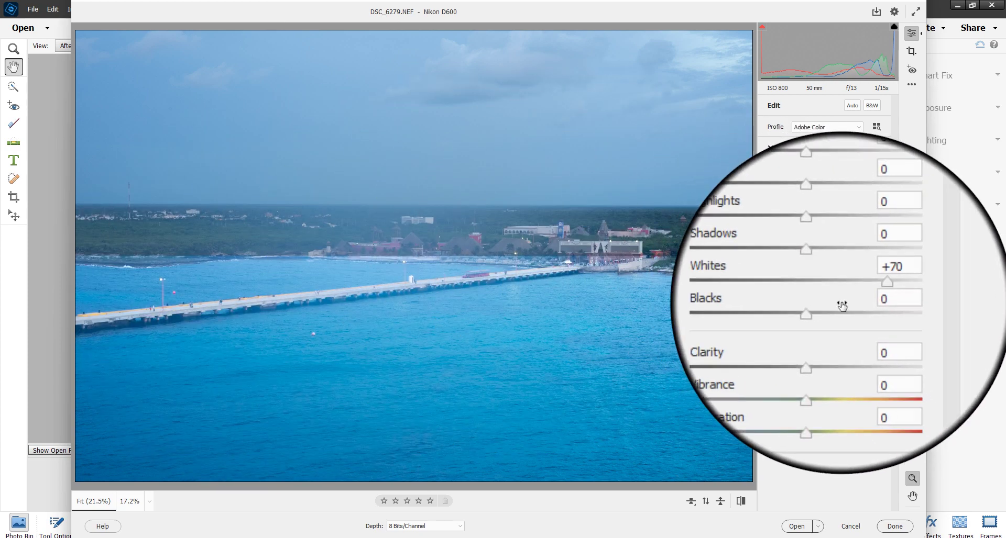
left_click_drag(863, 290, 808, 290)
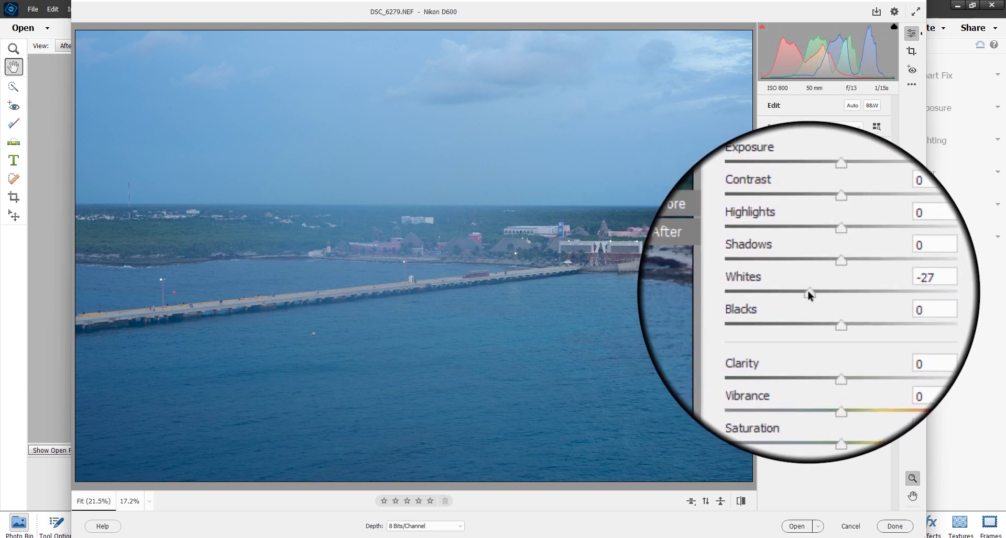
double_click(806, 291)
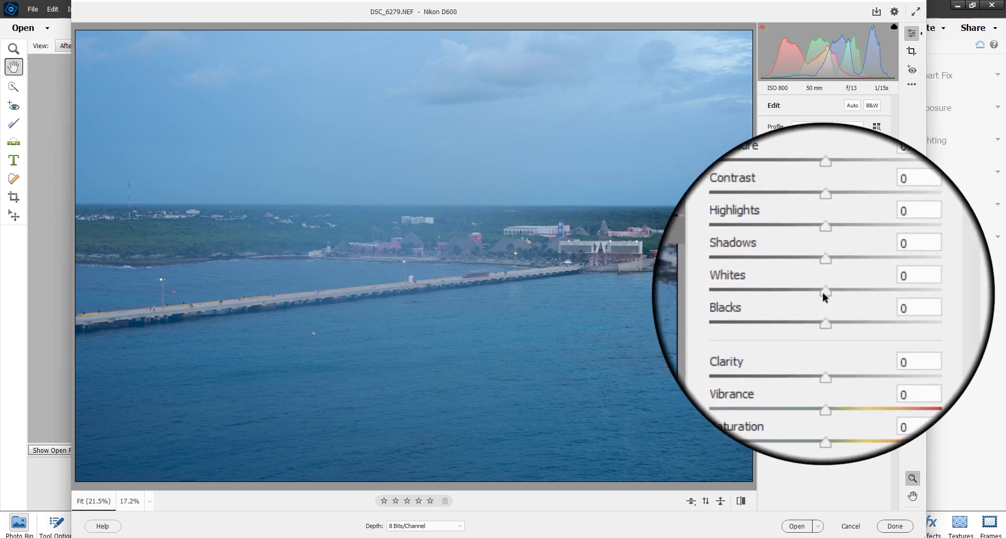
left_click_drag(824, 307, 847, 304)
double_click(847, 307)
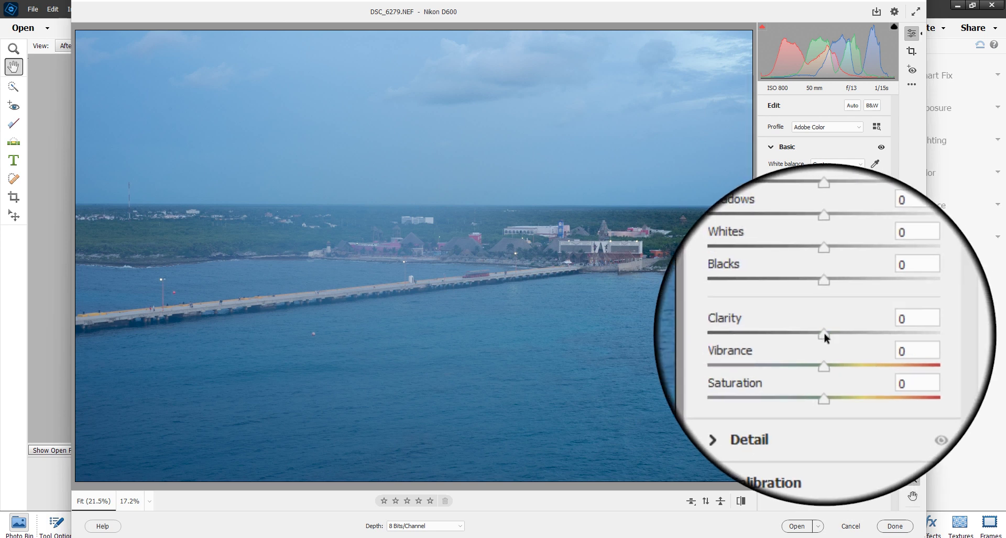
Try the clarity at +87 and at -79, and reset it to 0
left_click_drag(823, 335, 872, 334)
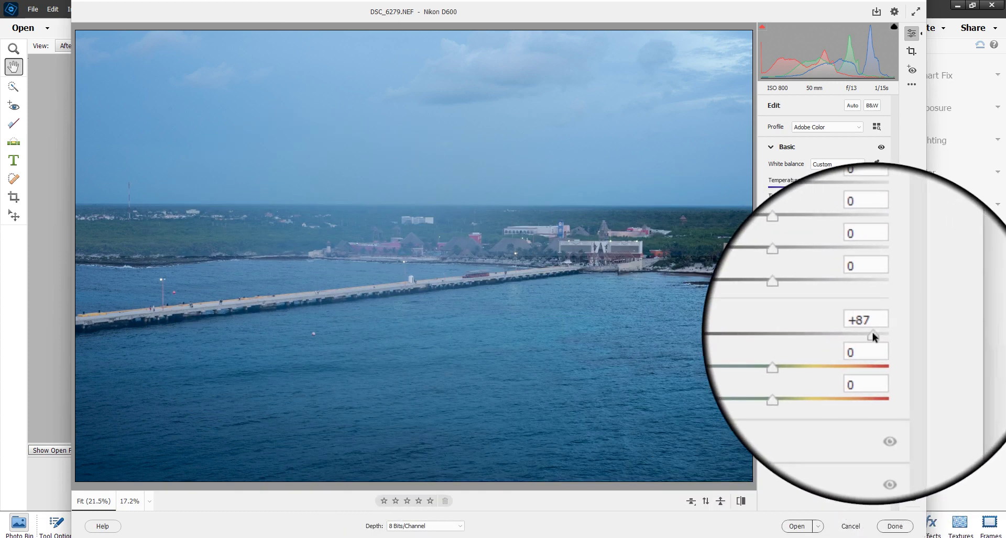
left_click_drag(873, 335, 804, 338)
mouse_move(794, 338)
left_mouse_down()
mouse_move(749, 337)
mouse_move(780, 343)
left_mouse_up()
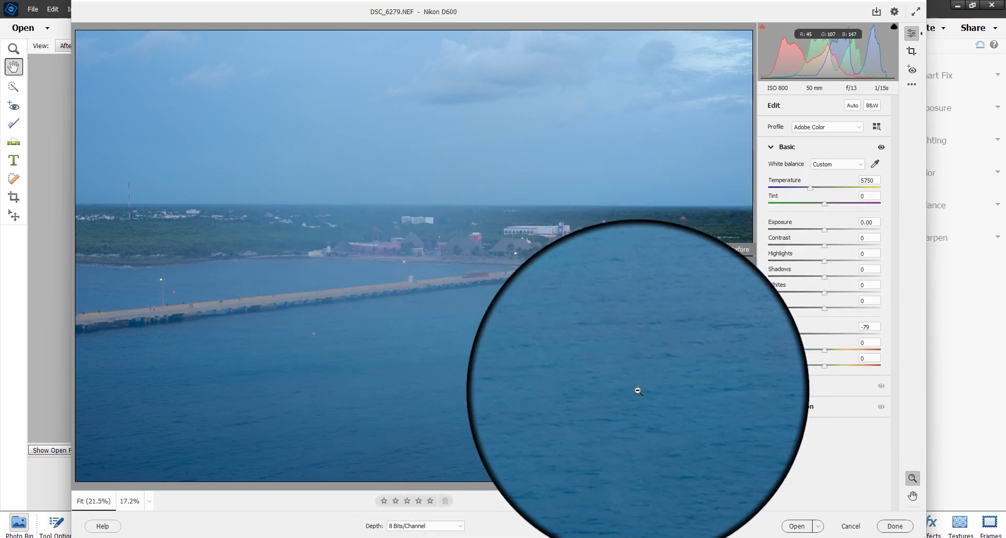
double_click(781, 336)
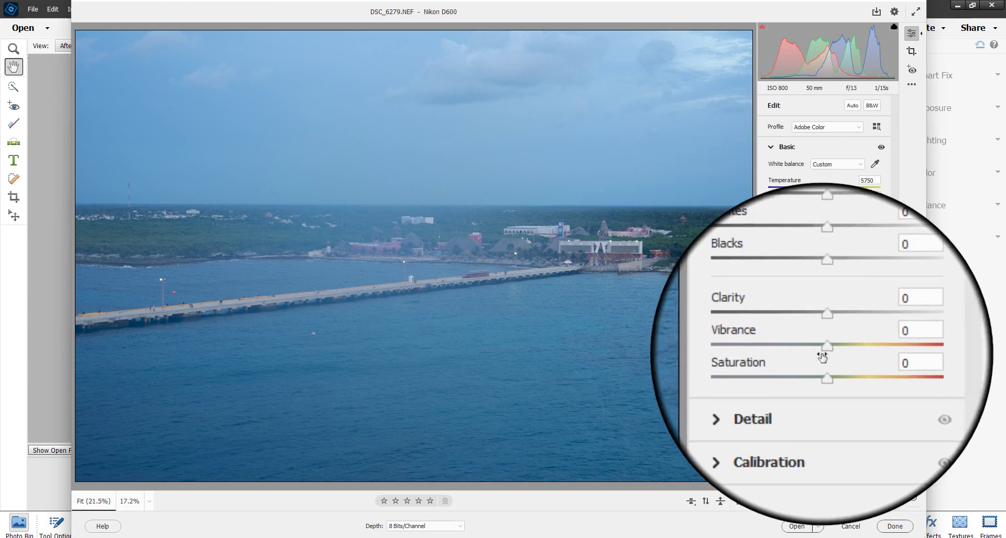
Try adjusting the vibrance, and try the saturation at its minimum, at -14 and at -44
mouse_move(821, 353)
left_mouse_down()
mouse_move(872, 349)
mouse_move(757, 350)
mouse_move(825, 350)
left_mouse_up()
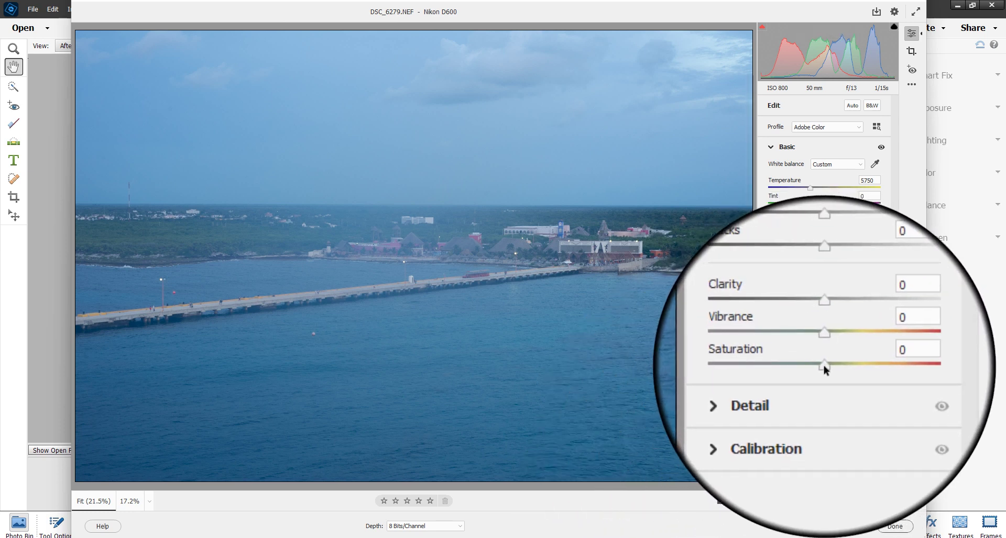
left_click_drag(823, 363, 759, 365)
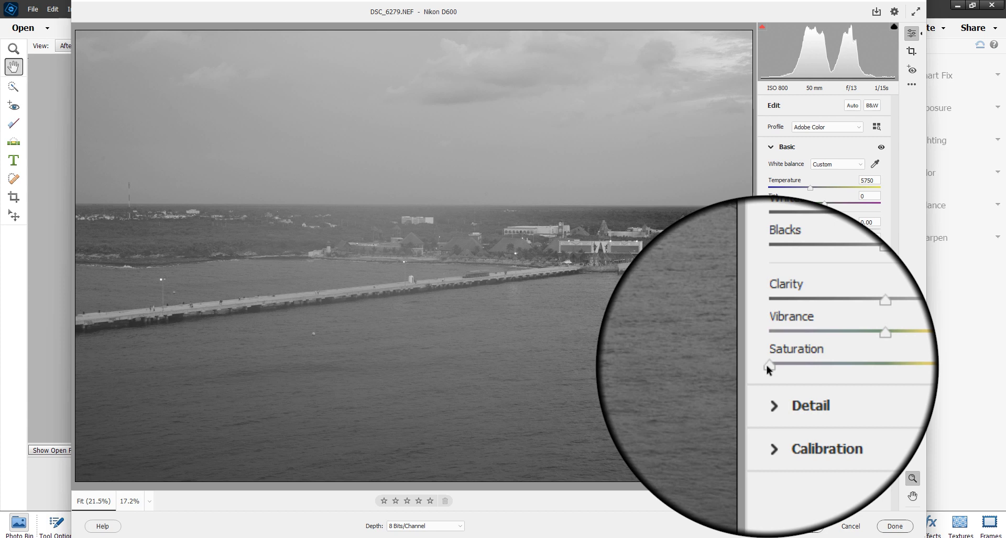
left_click_drag(765, 366, 815, 365)
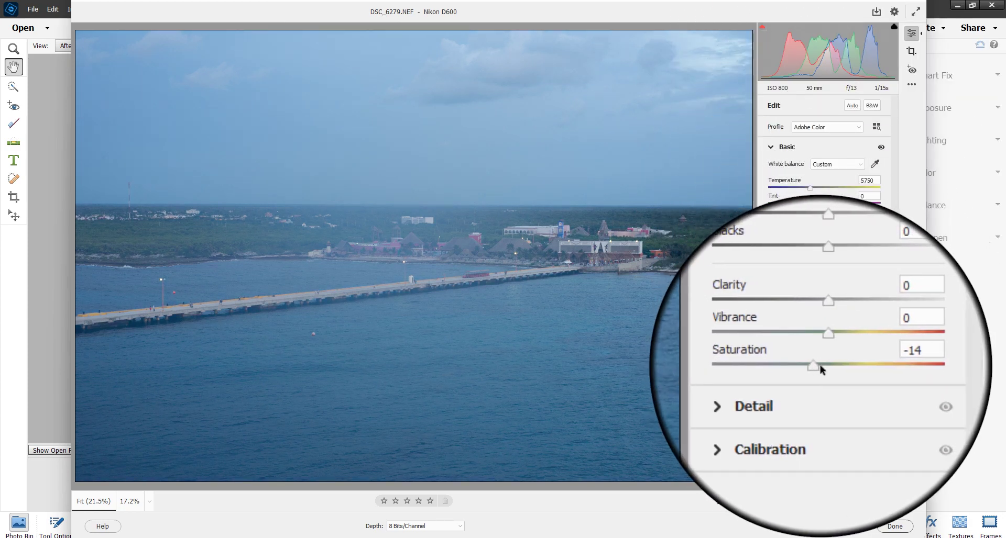
left_click_drag(842, 369, 798, 366)
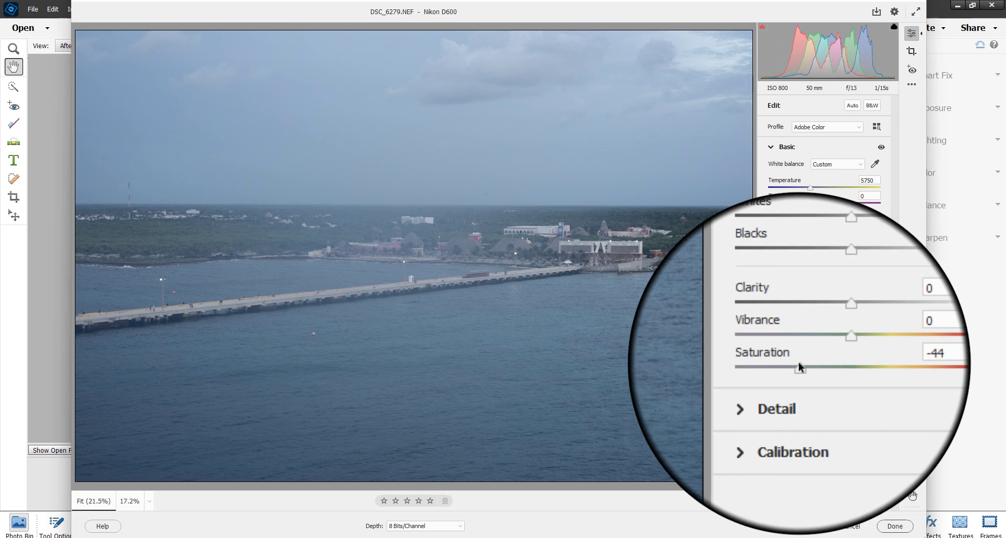
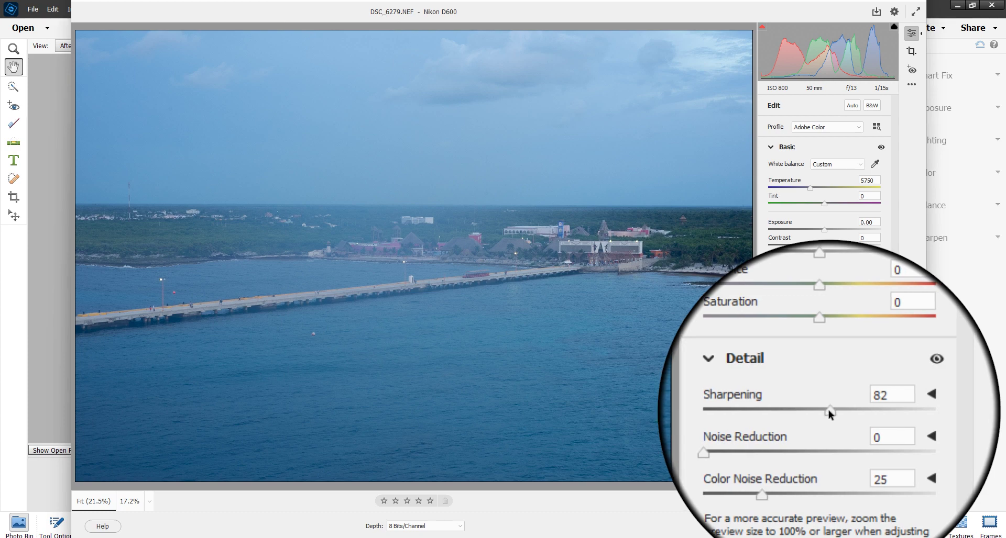
Set the sharpening to 80 and examine the shoreline detail at 200% and 100% zoom
left_click_drag(828, 410, 824, 411)
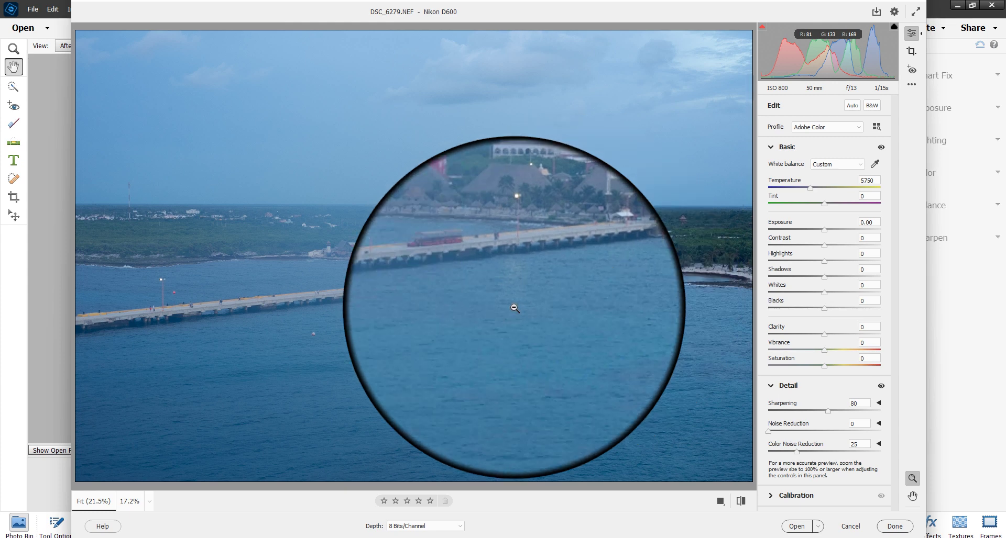
left_click(149, 501)
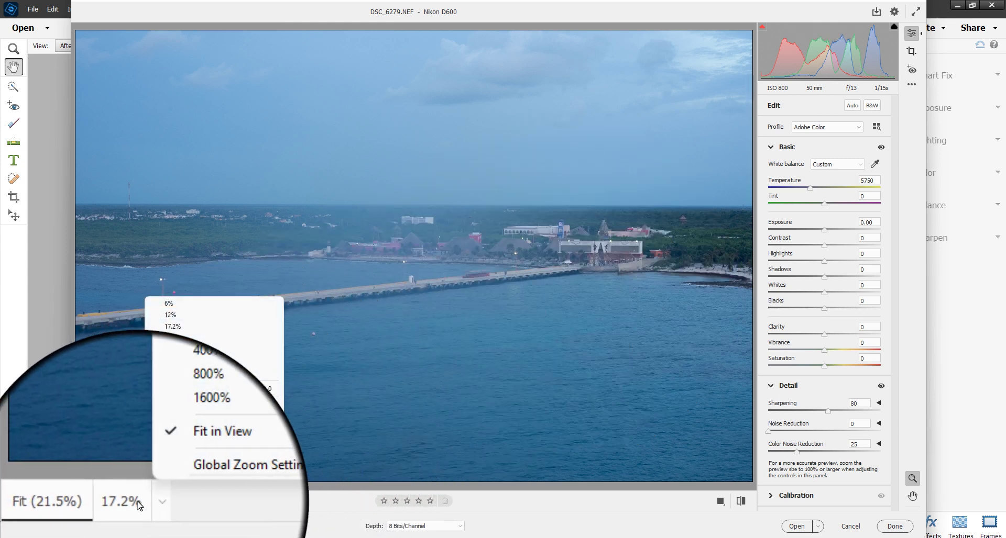
left_click(184, 507)
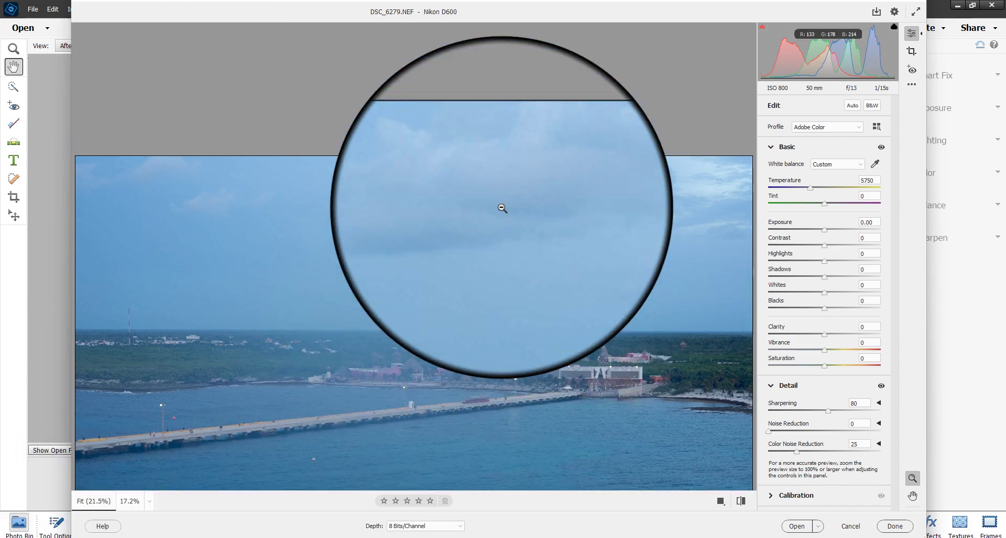
left_click(502, 209, "alt")
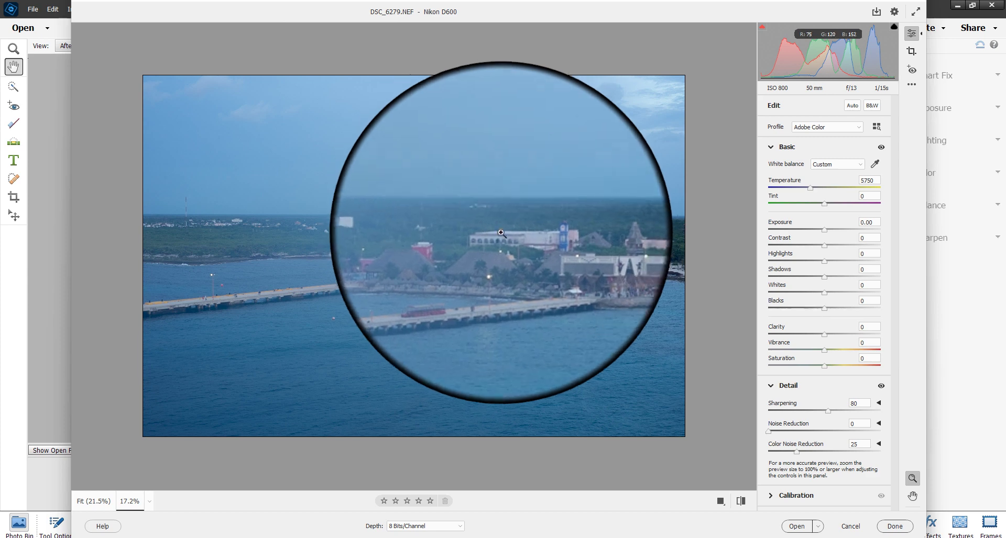
left_click(541, 255)
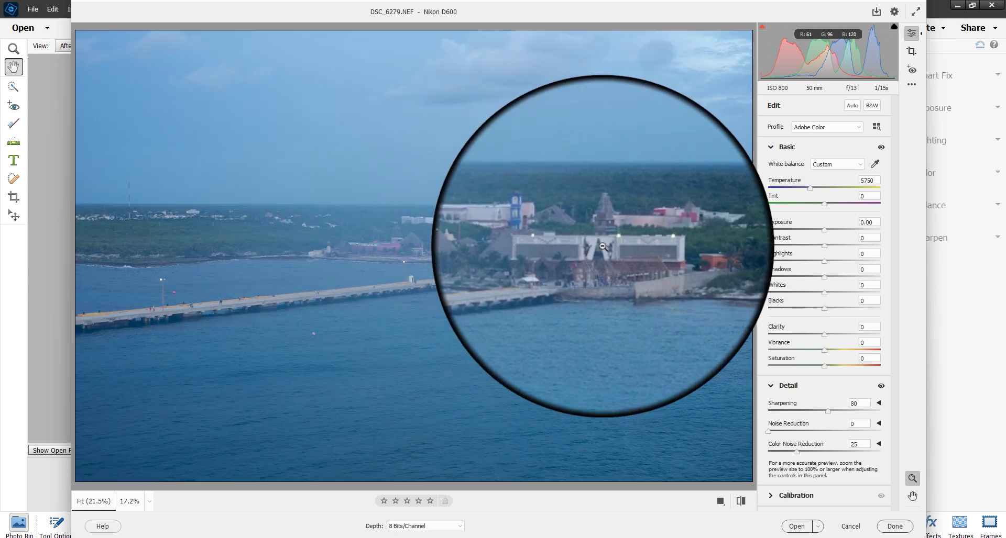
left_click(149, 504)
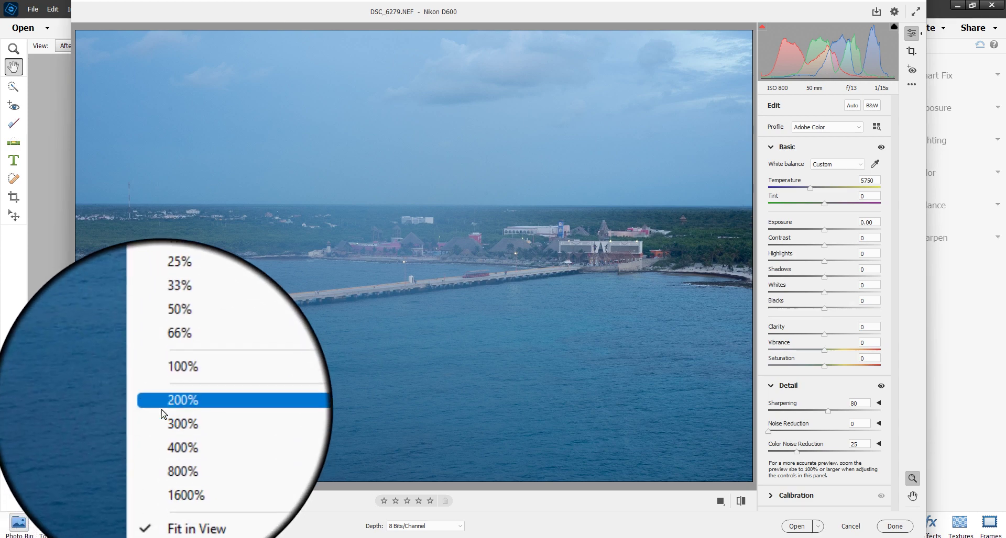
left_click(167, 408)
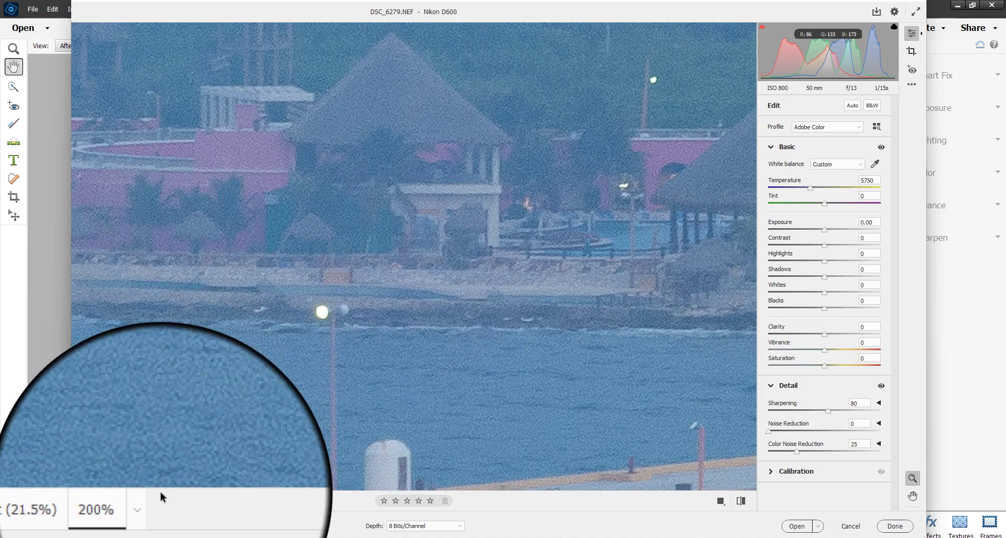
left_click(149, 501)
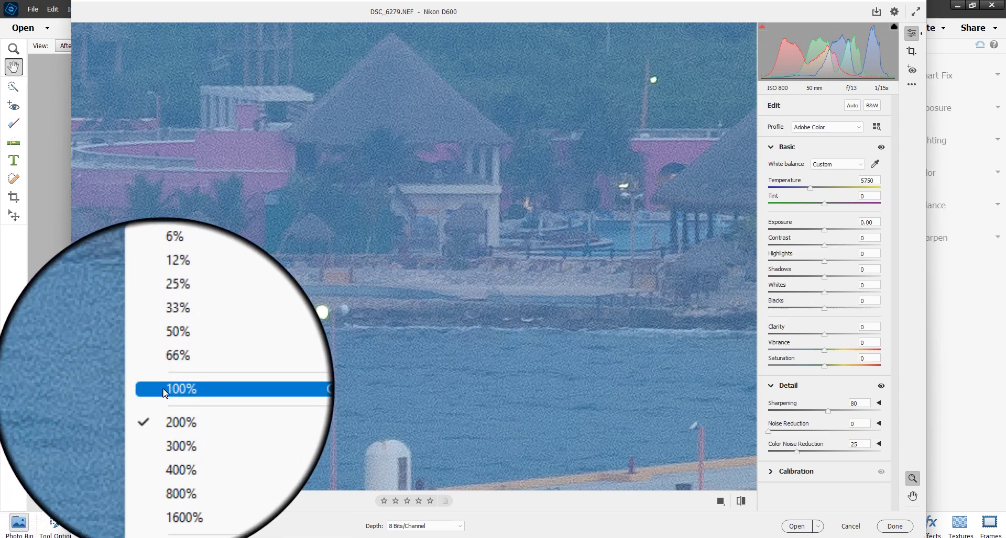
left_click(164, 394)
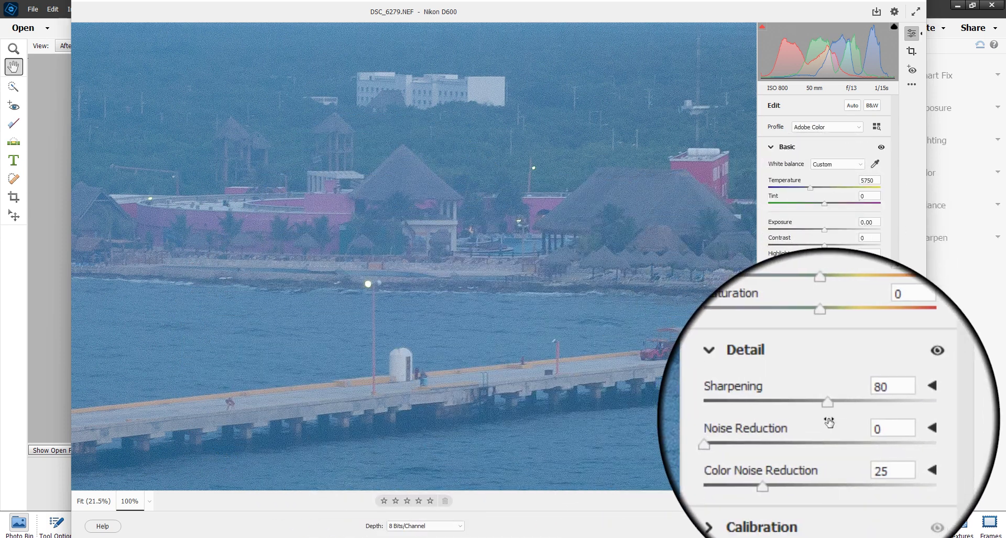
Raise the sharpening to 144, view the photo at 25%, and reduce the sharpening to 132
left_click_drag(828, 409, 877, 417)
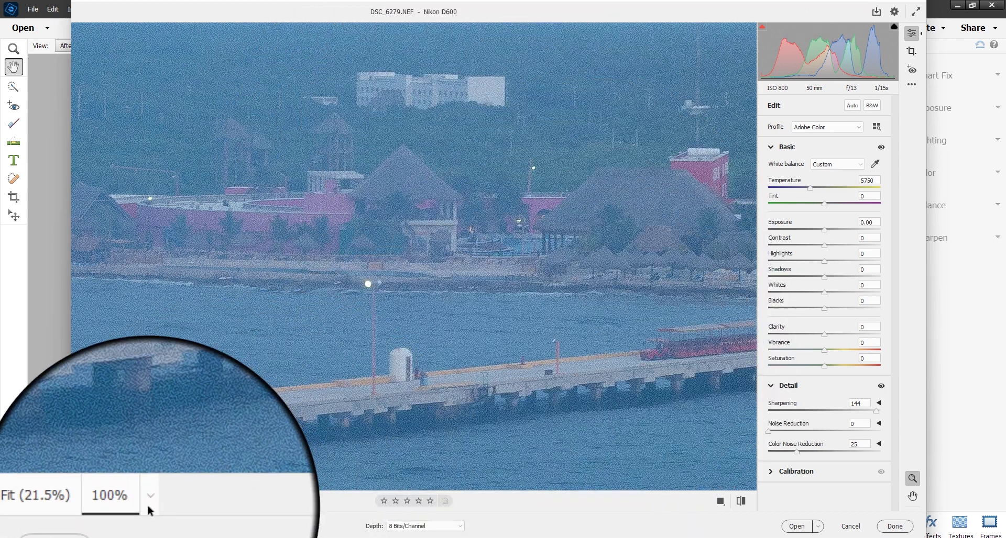
left_click(147, 506)
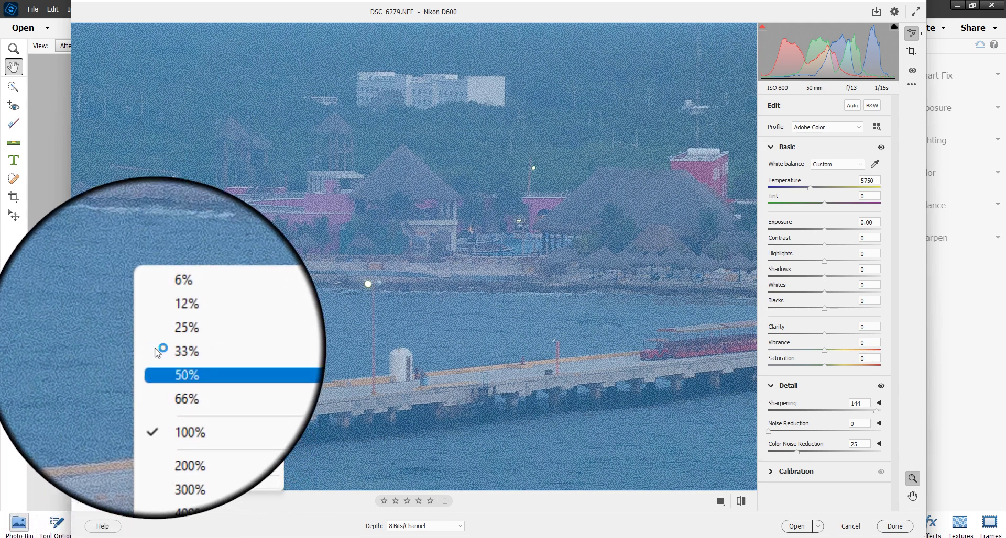
left_click(159, 338)
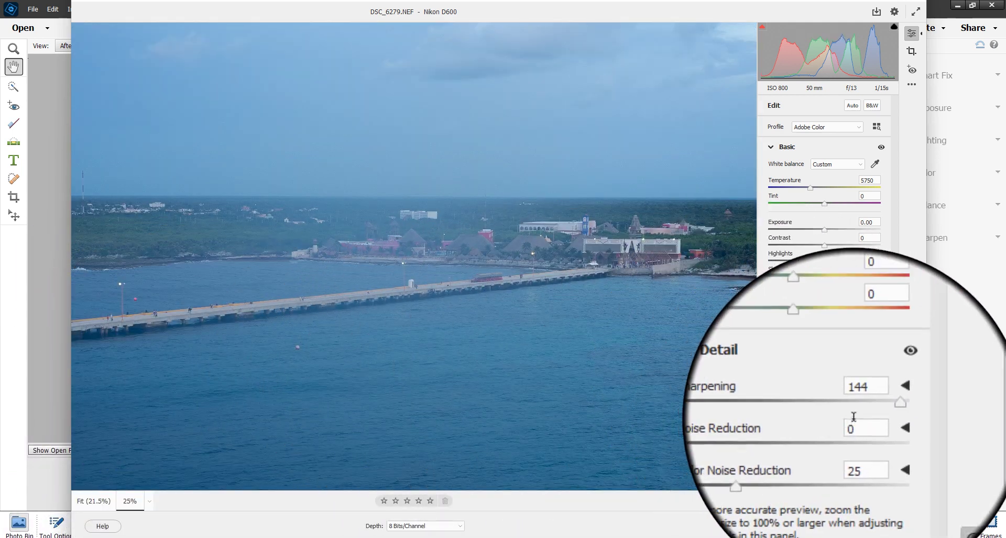
left_click_drag(875, 410, 868, 412)
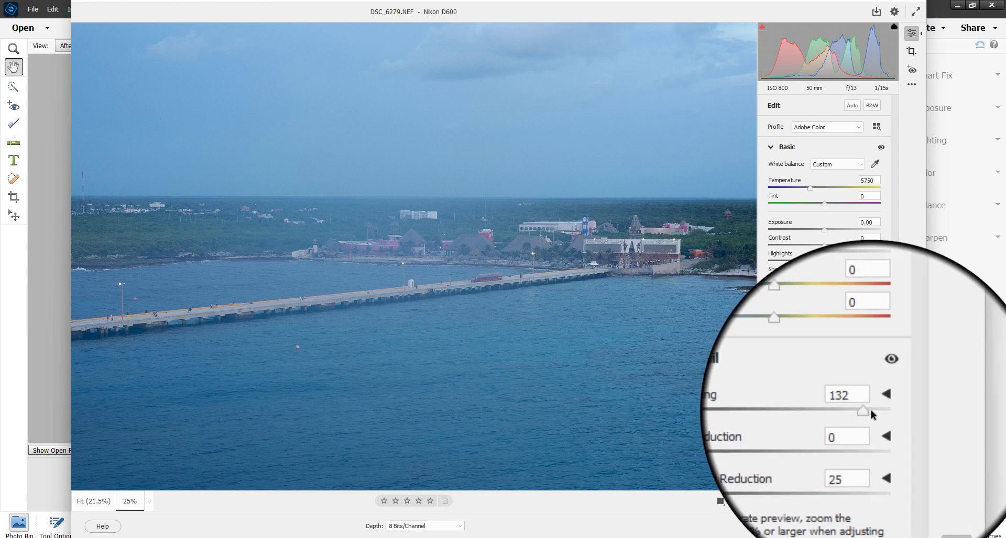
Expand the detailed sharpening settings, set the radius to 3.0 and return the sharpening to 40
left_click(878, 405)
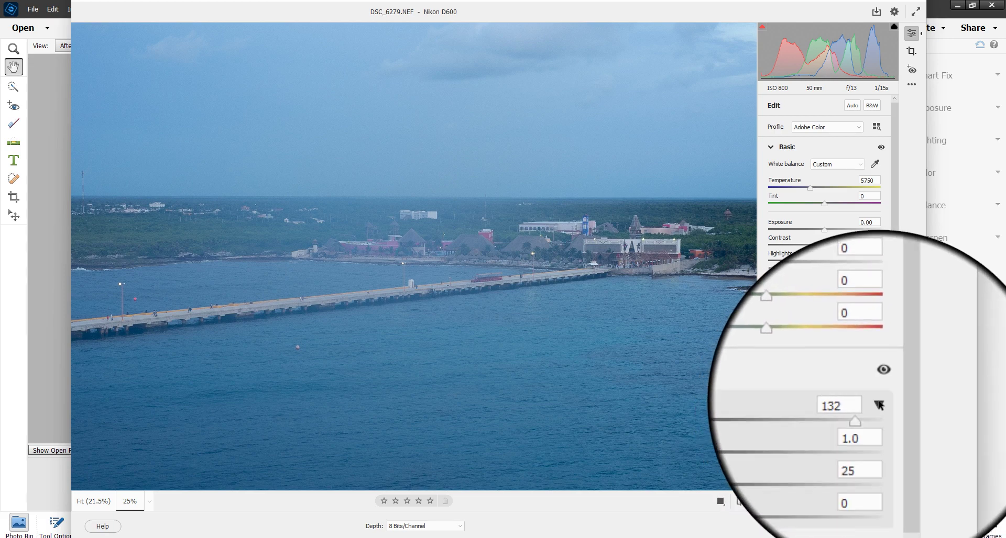
left_click(879, 405)
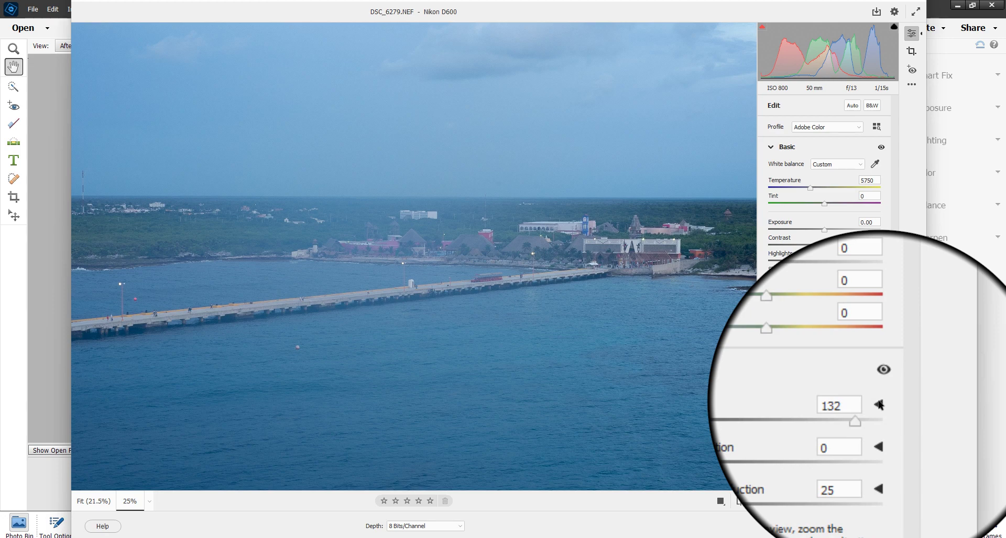
left_click(879, 405)
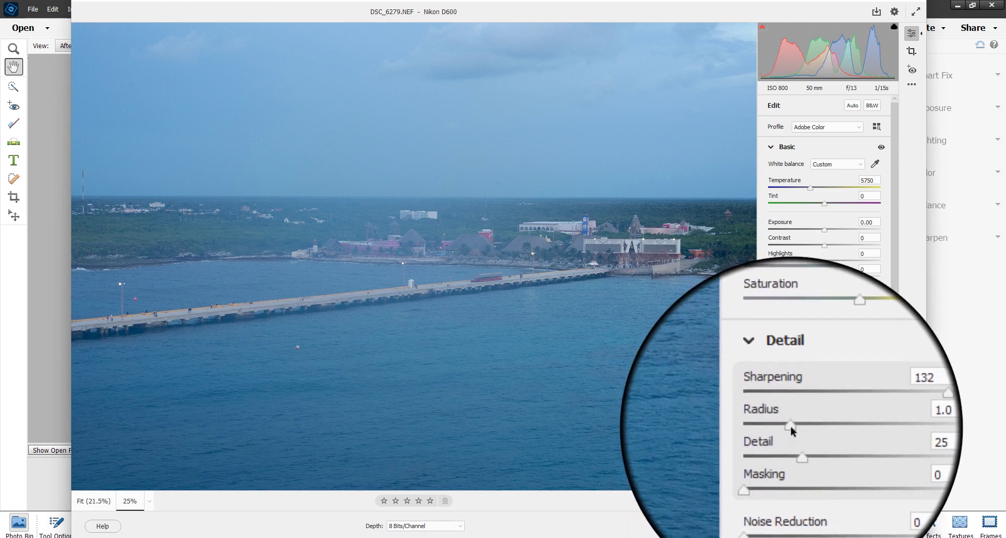
left_click_drag(790, 426, 880, 420)
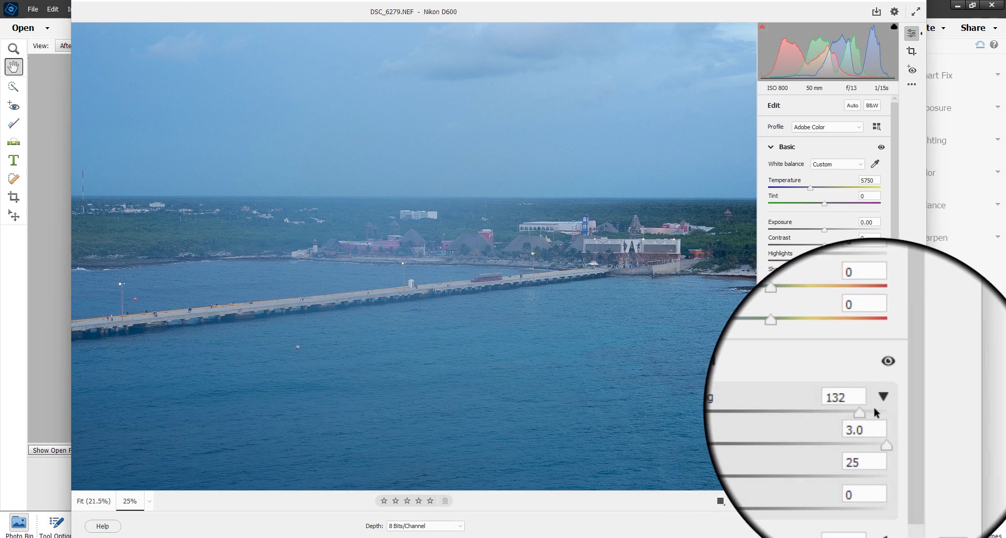
left_click_drag(885, 413, 803, 411)
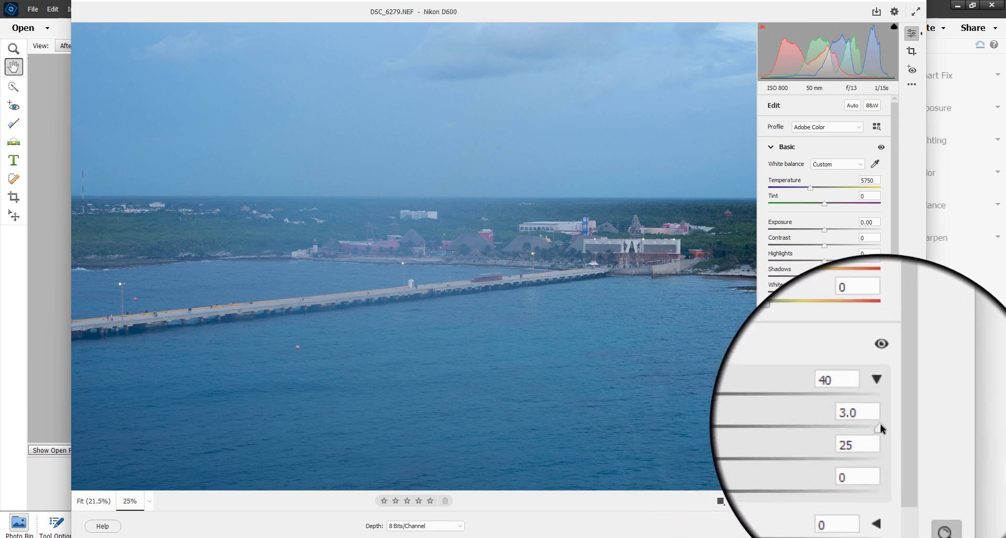
Reset the sharpening radius to 1.0, try the masking adjustment, and collapse the detailed sharpening settings
left_click_drag(878, 425, 845, 413)
double_click(844, 409)
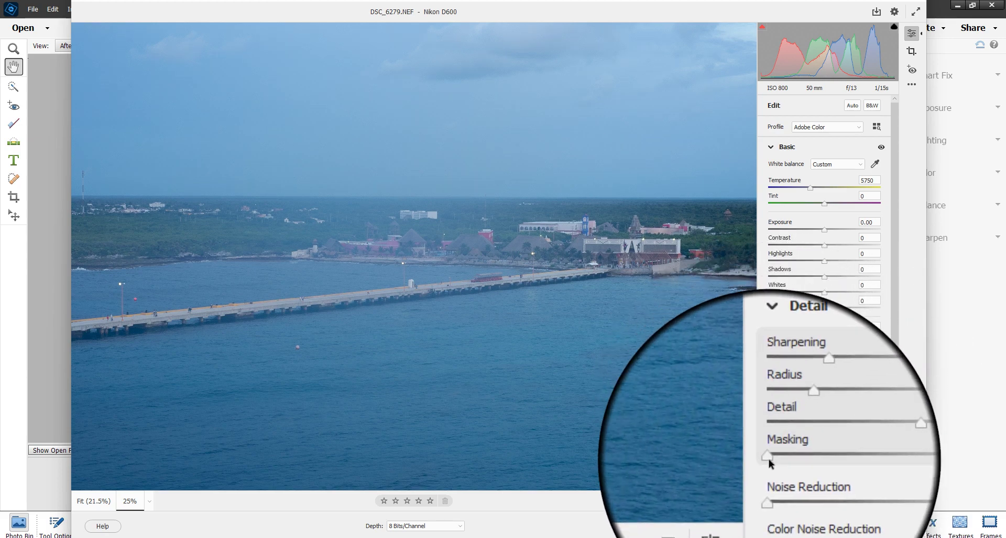
left_click_drag(768, 454, 897, 454)
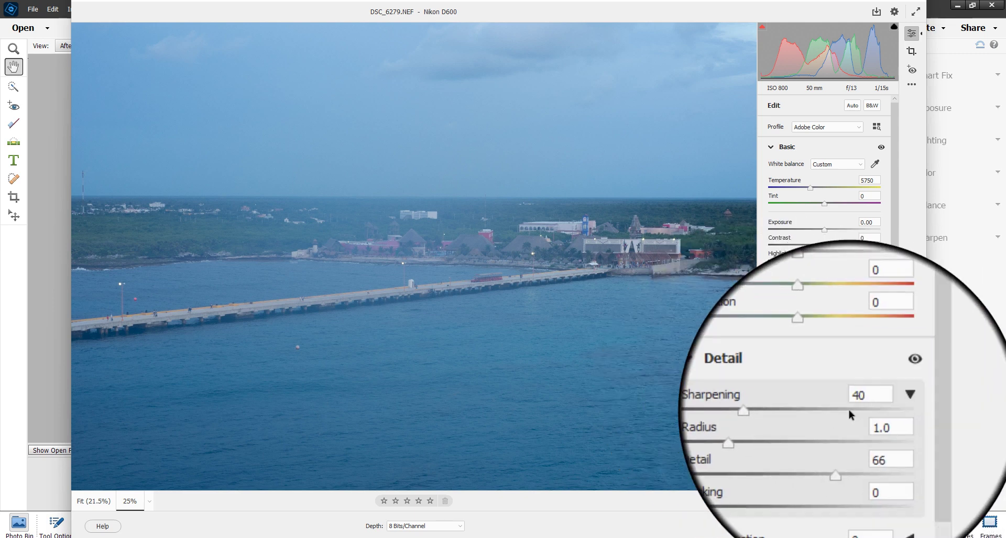
left_click(880, 402)
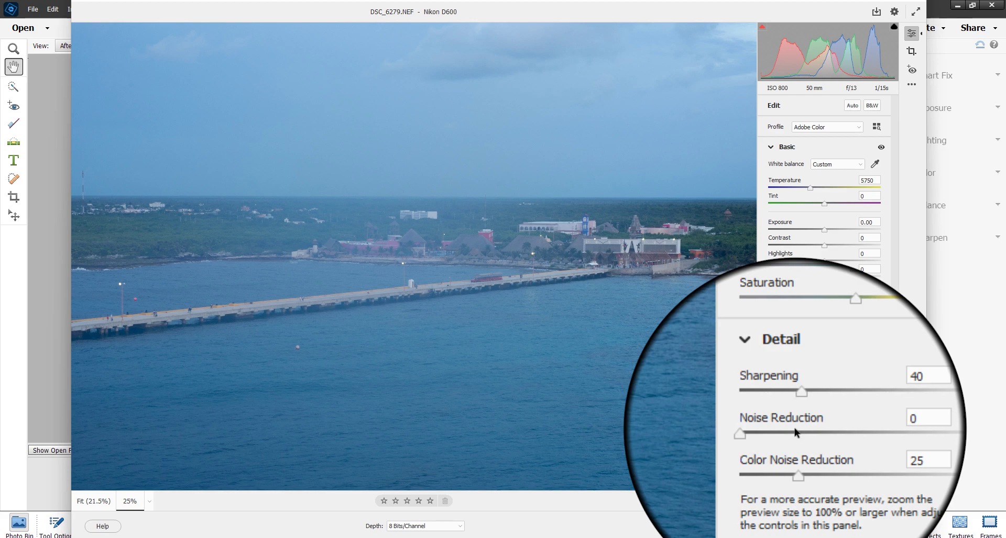
Set the noise reduction to 61 and the color noise reduction to 38 at 200% zoom, and return the view to 25%
left_click(149, 501)
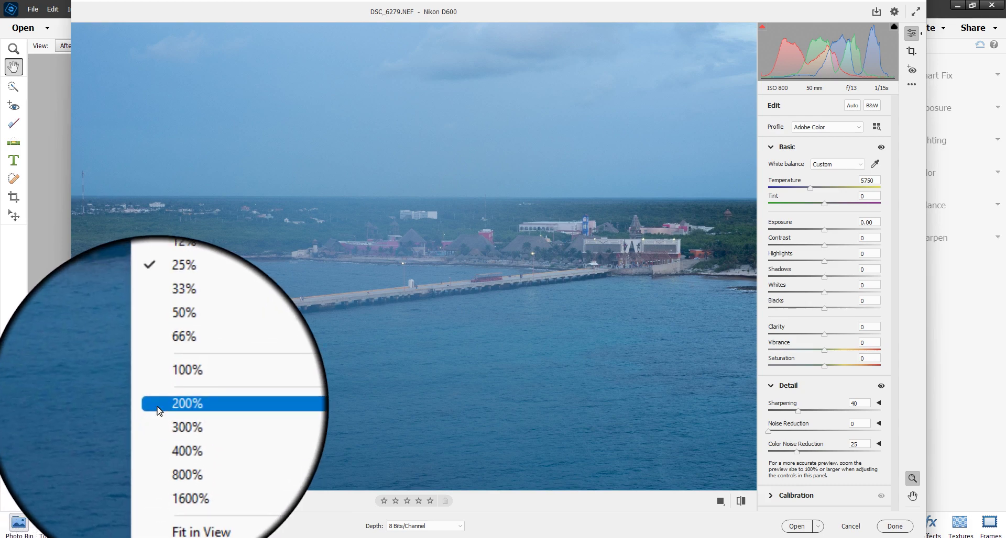
left_click(157, 409)
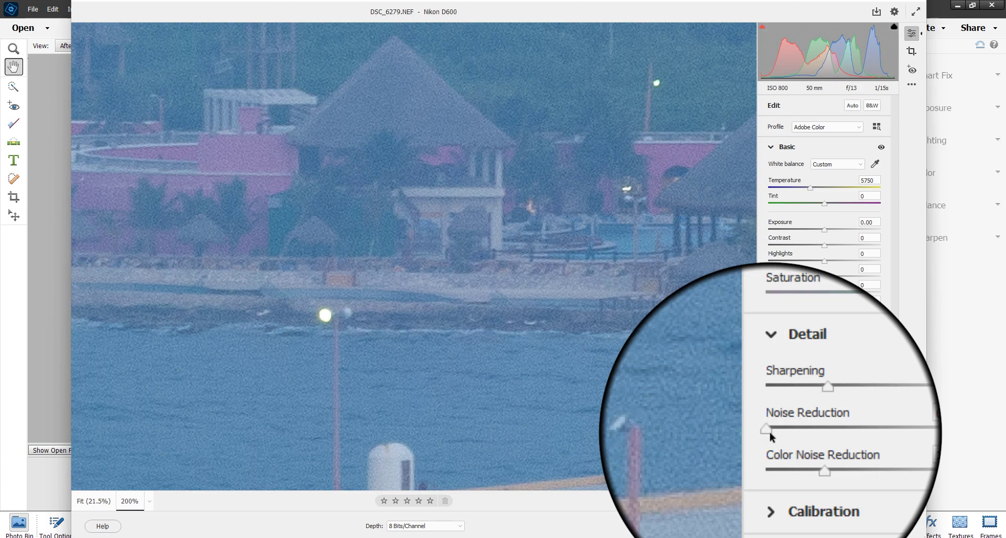
left_click_drag(768, 433, 834, 431)
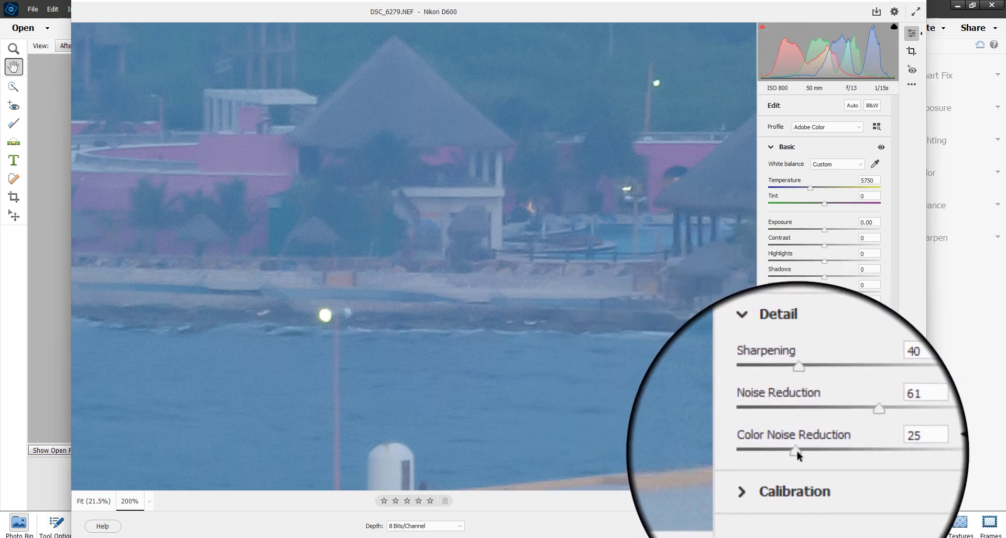
mouse_move(796, 451)
left_mouse_down()
mouse_move(860, 455)
mouse_move(812, 455)
left_mouse_up()
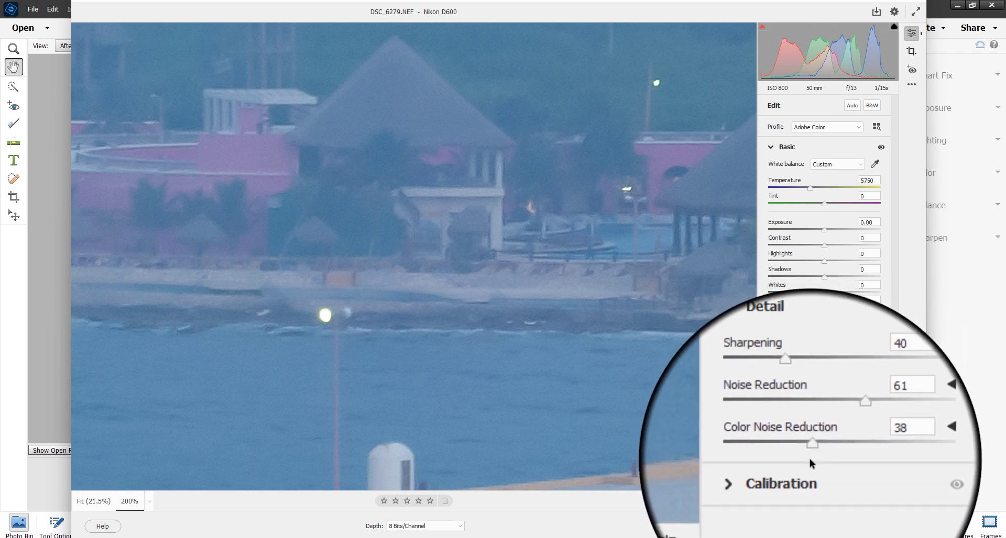
left_click(149, 500)
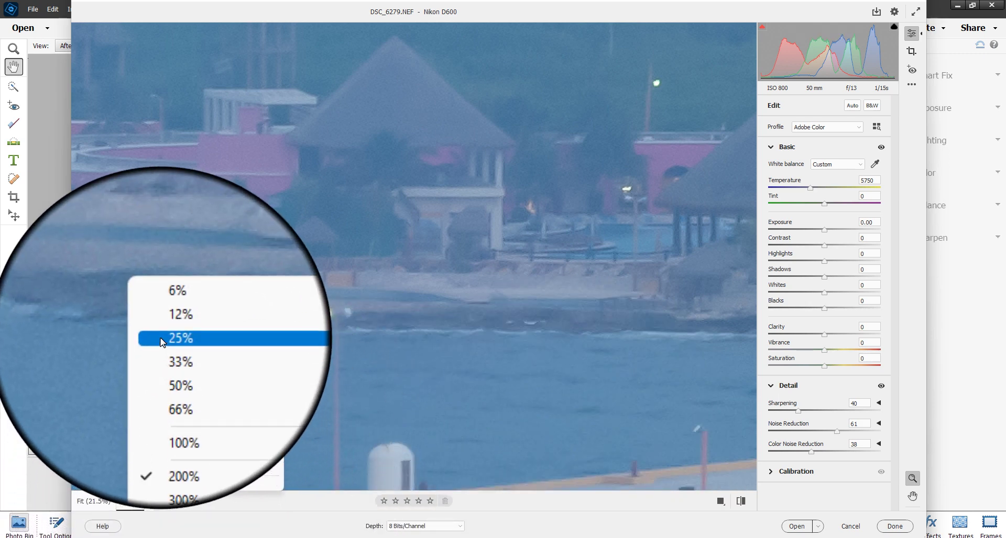
left_click(159, 336)
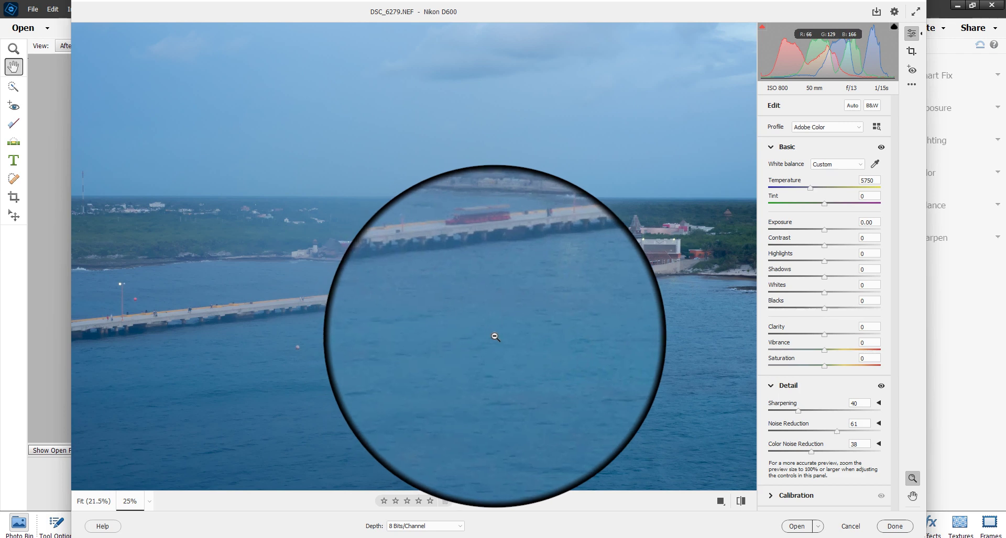
Expand the calibration settings, try process Version 3, return to Version 5 (Current), and collapse the settings
left_click(762, 501)
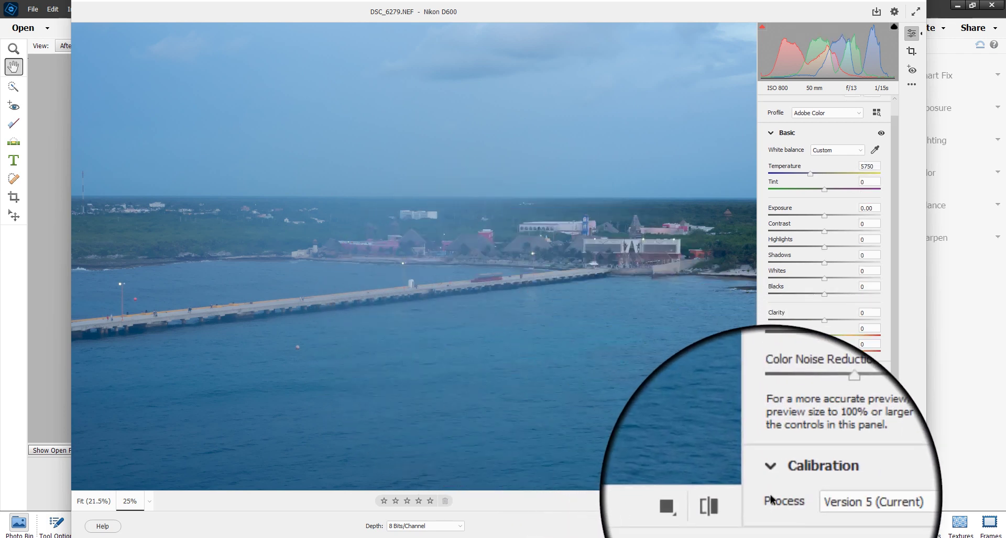
left_click(875, 499)
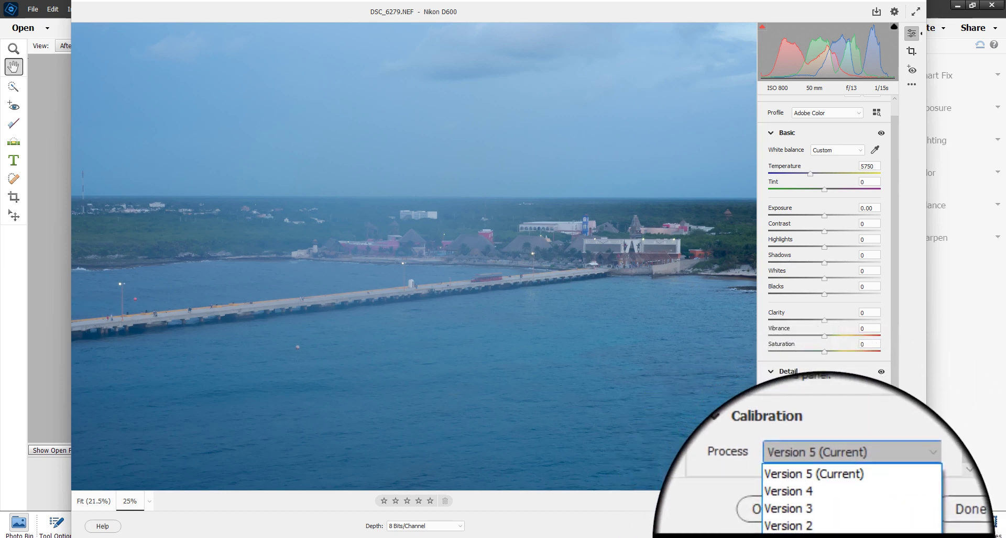
left_click(790, 509)
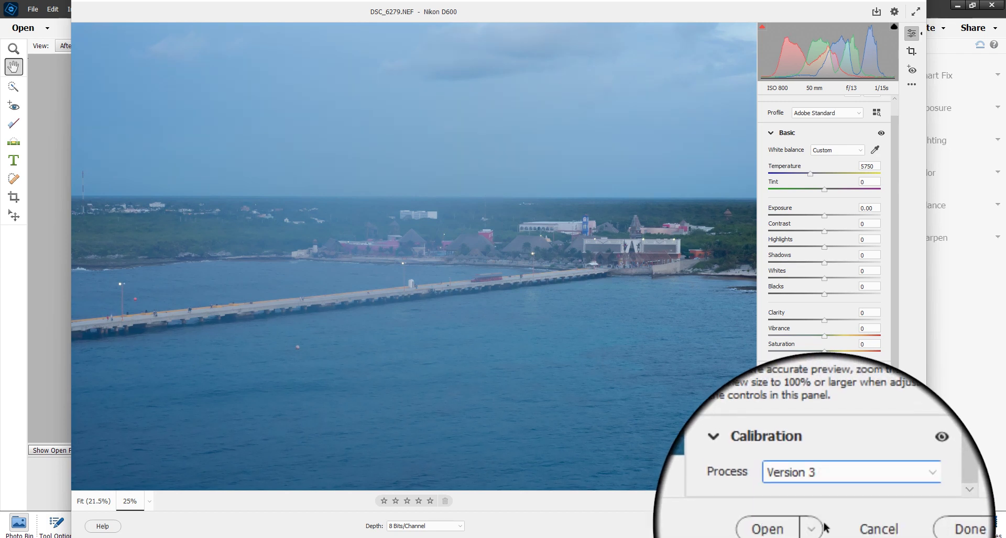
left_click(875, 499)
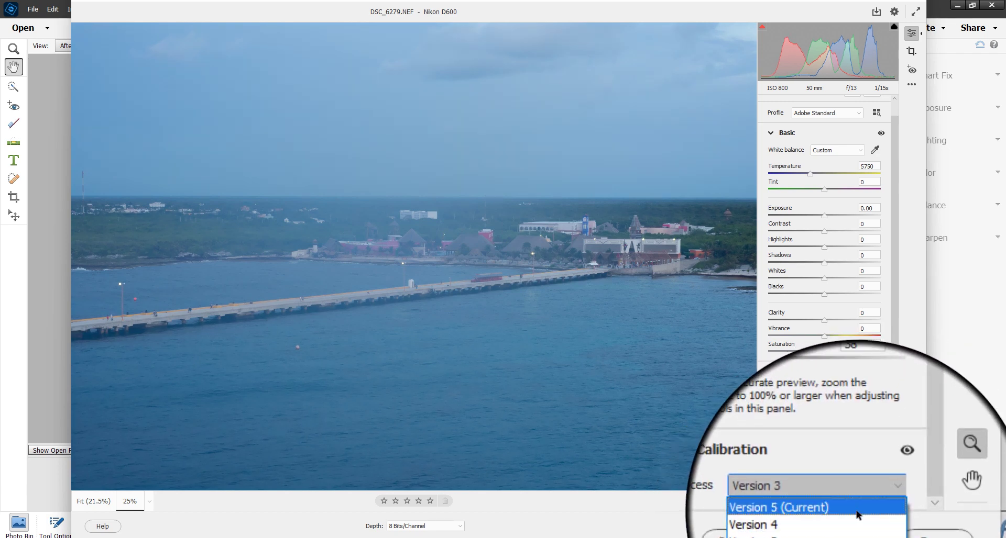
left_click(857, 514)
left_click(770, 480)
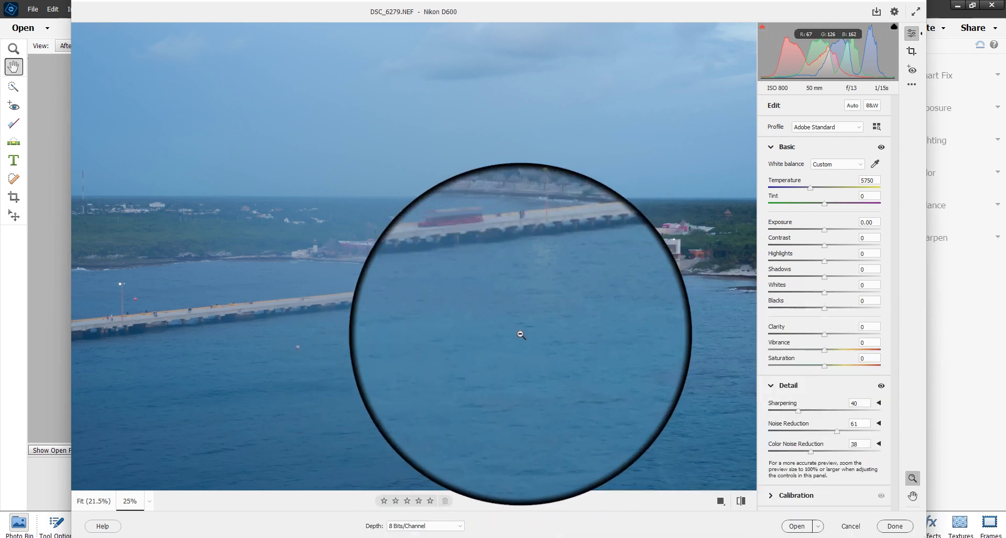
Rate the photo five stars and set its color depth to 16 Bits/Channel
mouse_move(366, 464)
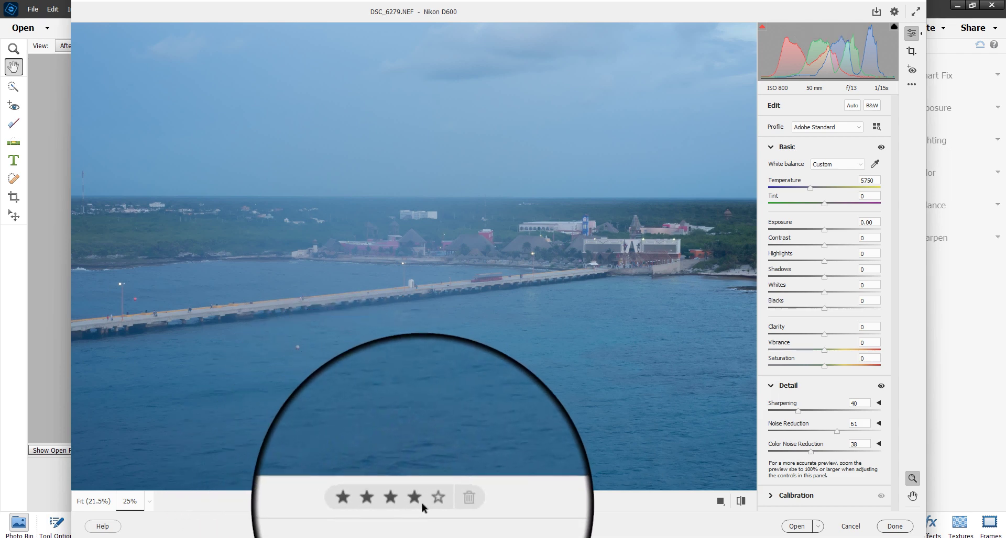
left_click(429, 506)
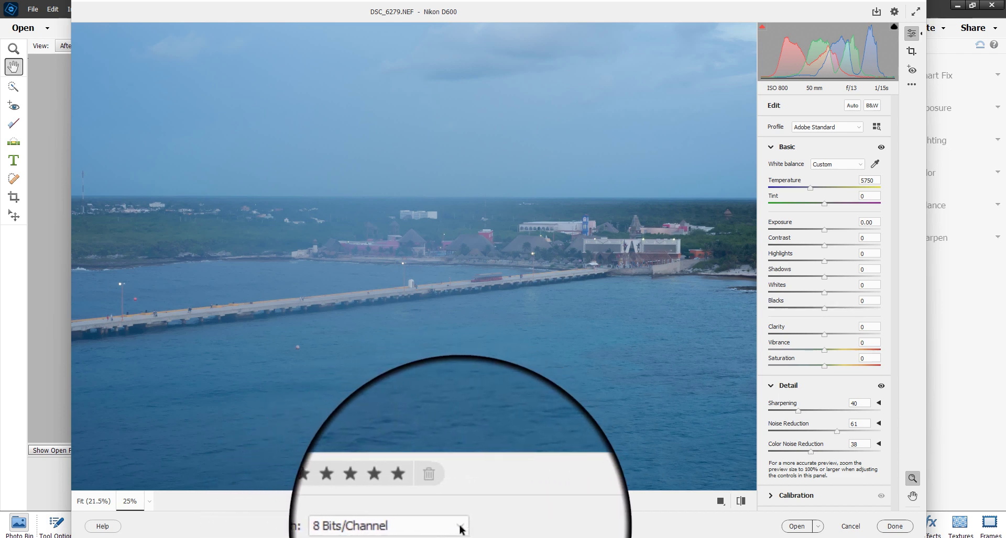
left_click(460, 529)
left_click(463, 535)
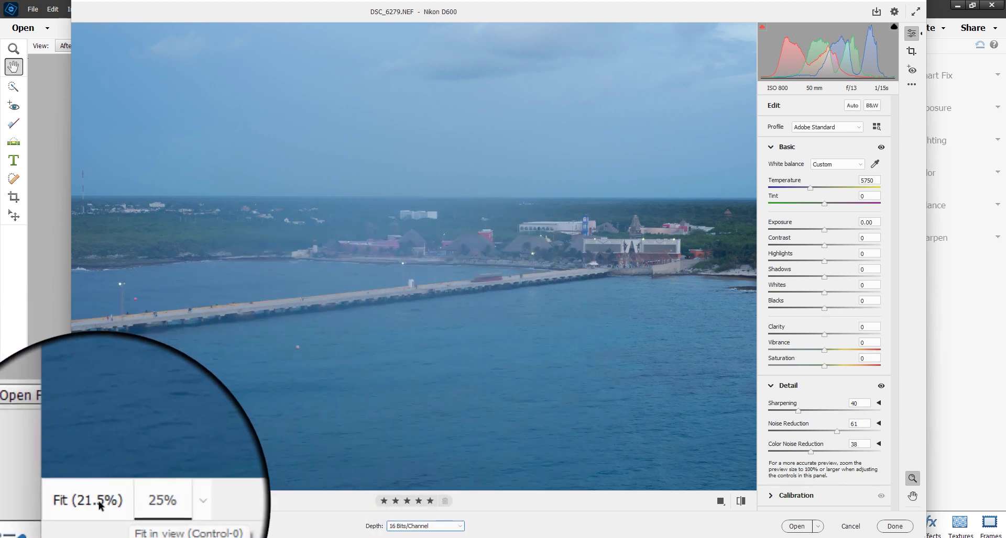
Examine the photo at the preset zoom levels of 300%, 100%, 25% and 12%
left_click(151, 504)
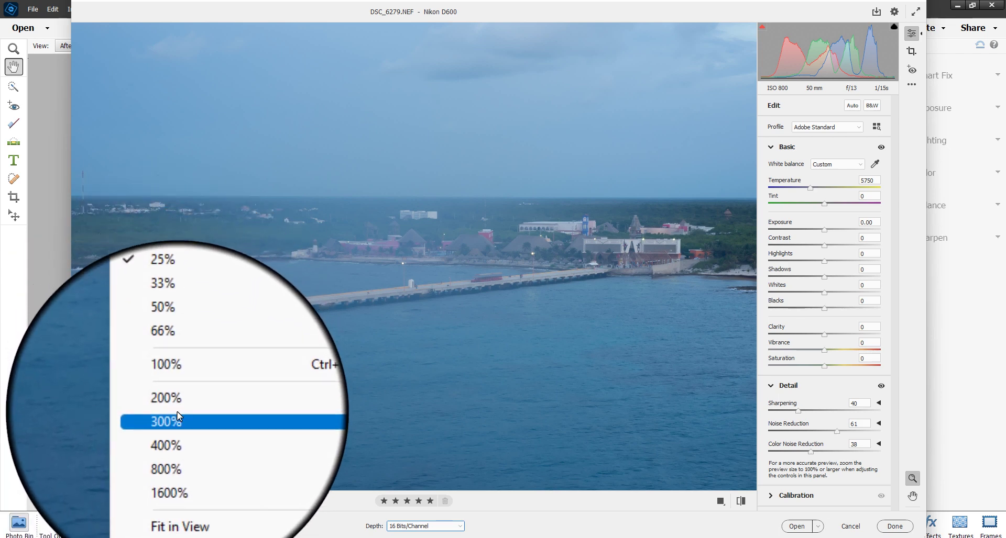
left_click(177, 419)
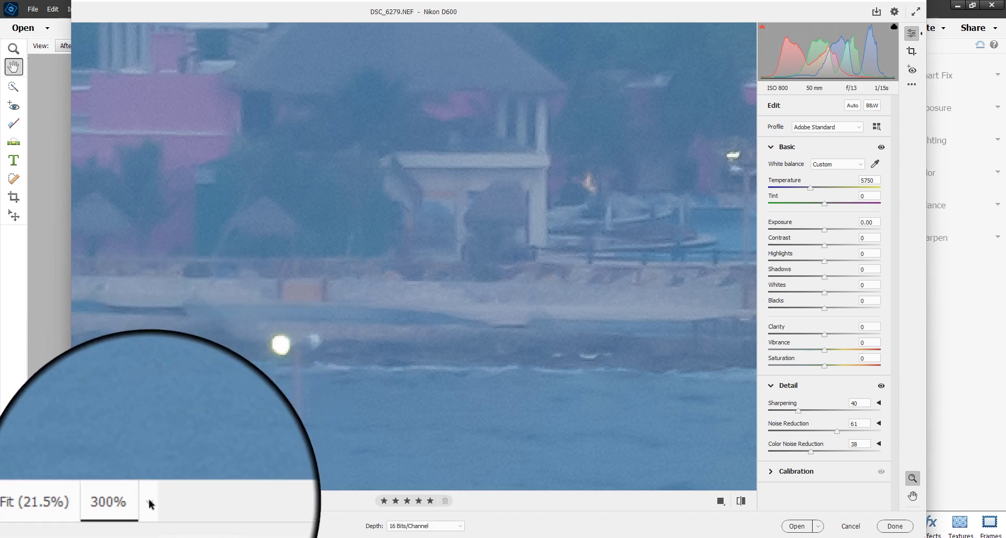
left_click(150, 504)
left_click(157, 390)
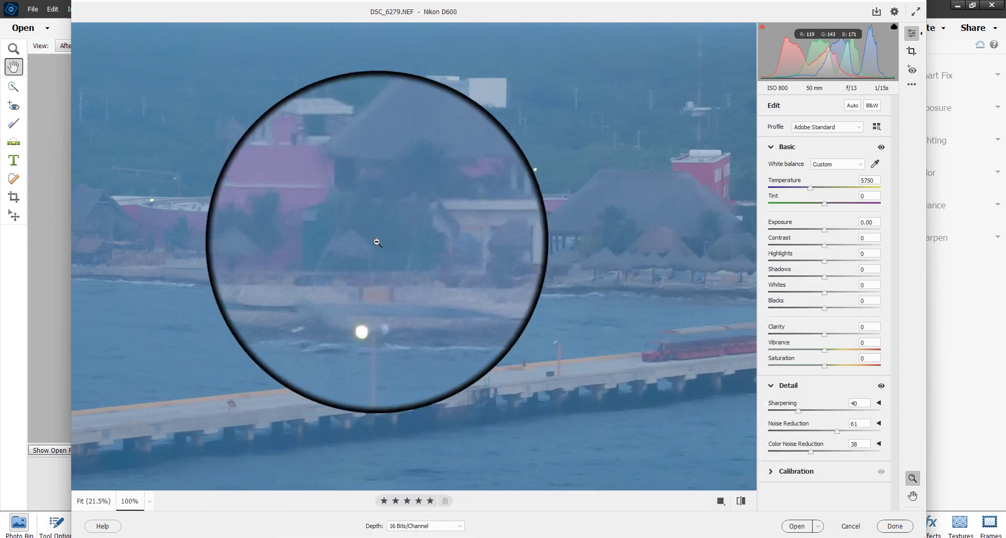
left_click(149, 501)
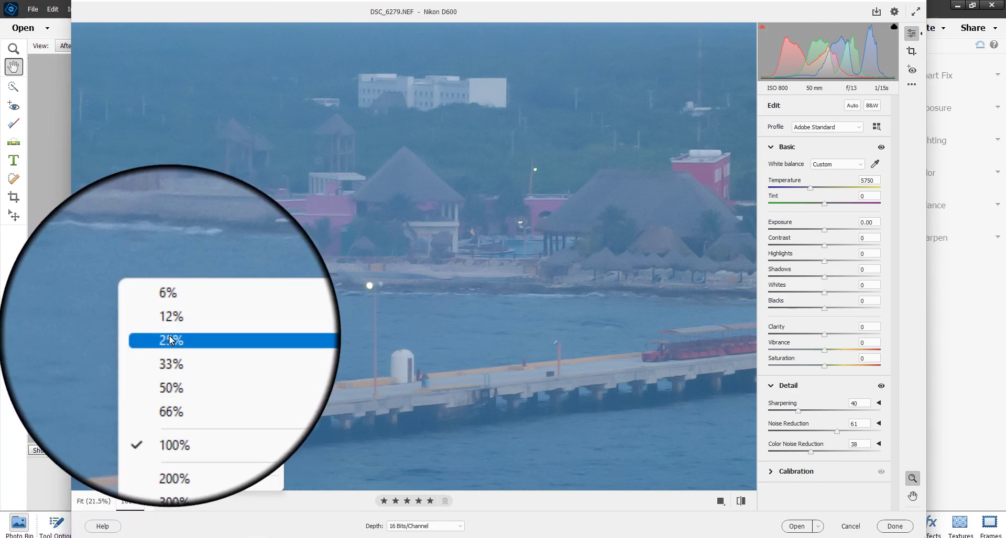
left_click(173, 341)
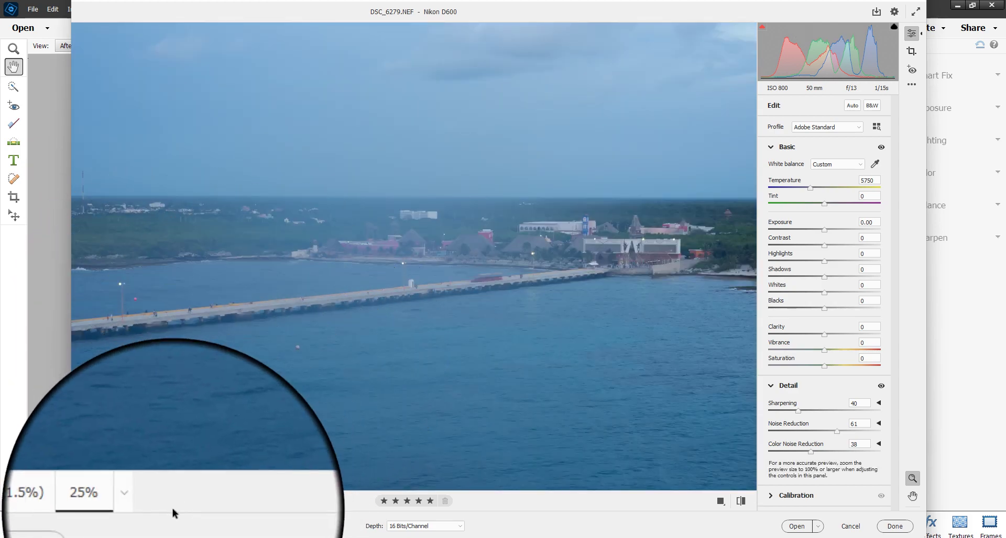
left_click(150, 502)
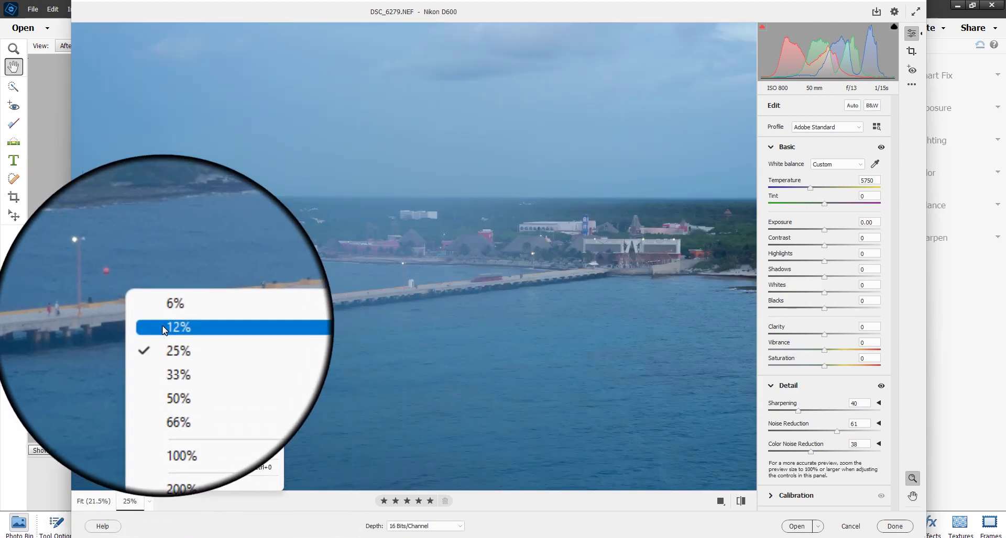
left_click(165, 328)
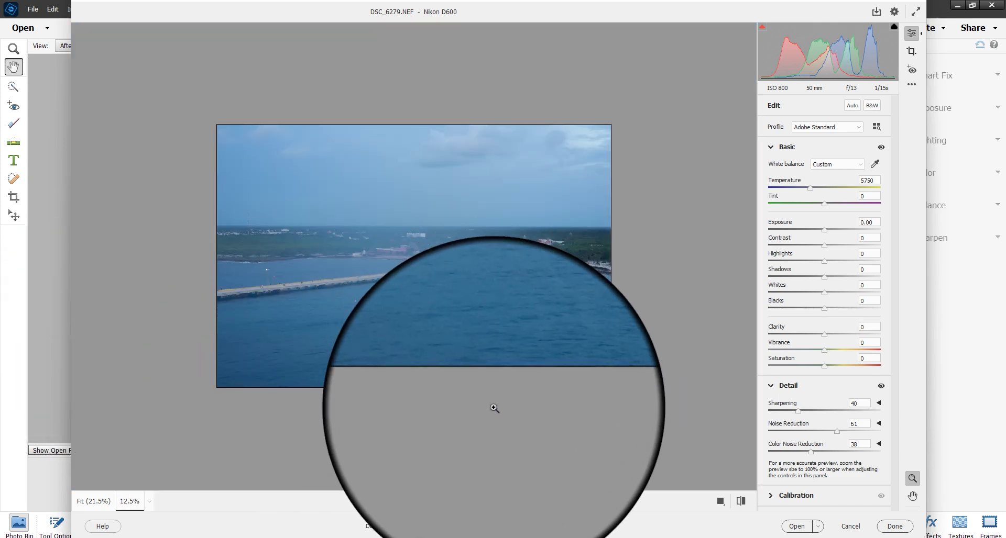
Zoom the preview gradually in and out between about 12.5% and 18.8% to view the whole photo
scroll(466, 309, "down", 2)
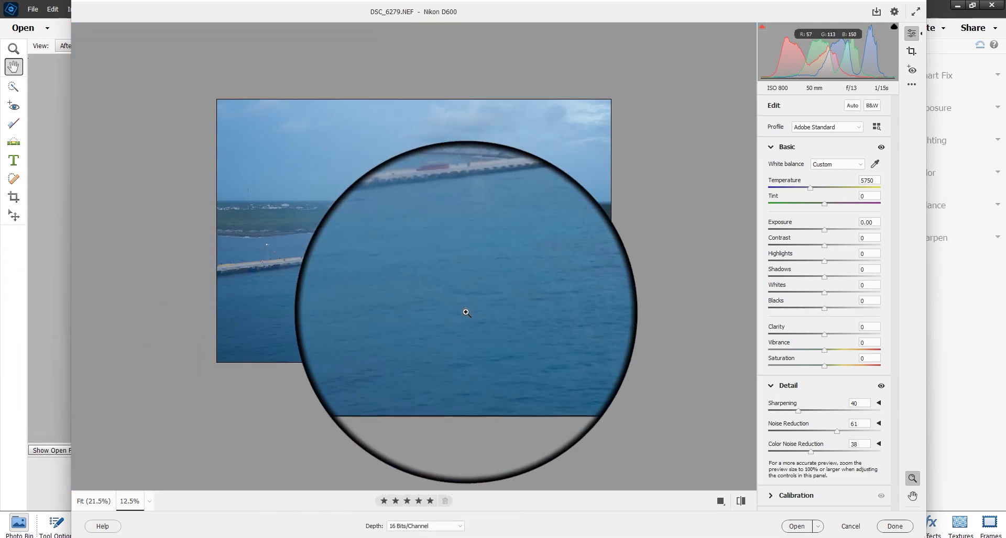
key("alt")
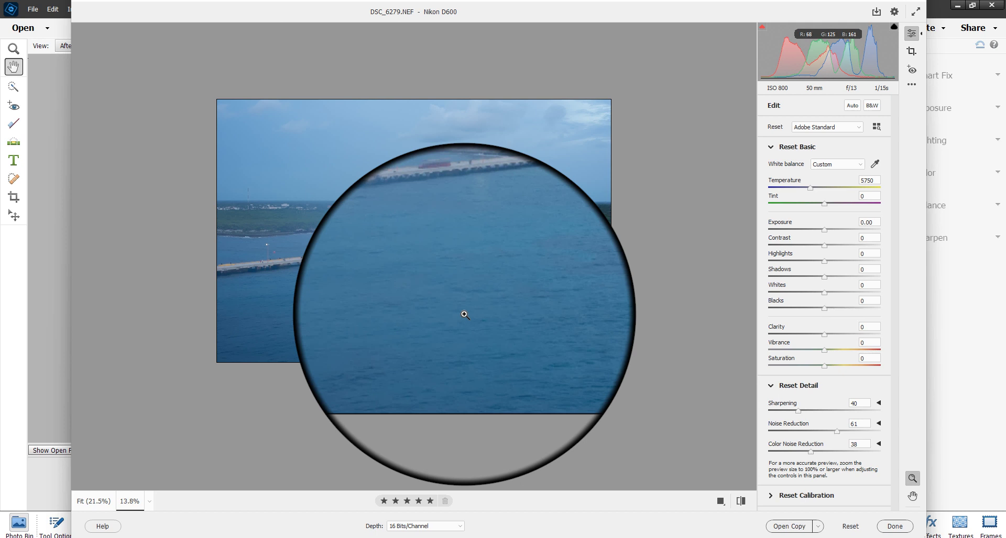
scroll(465, 315, "up", 1)
scroll(465, 315, "up", 1)
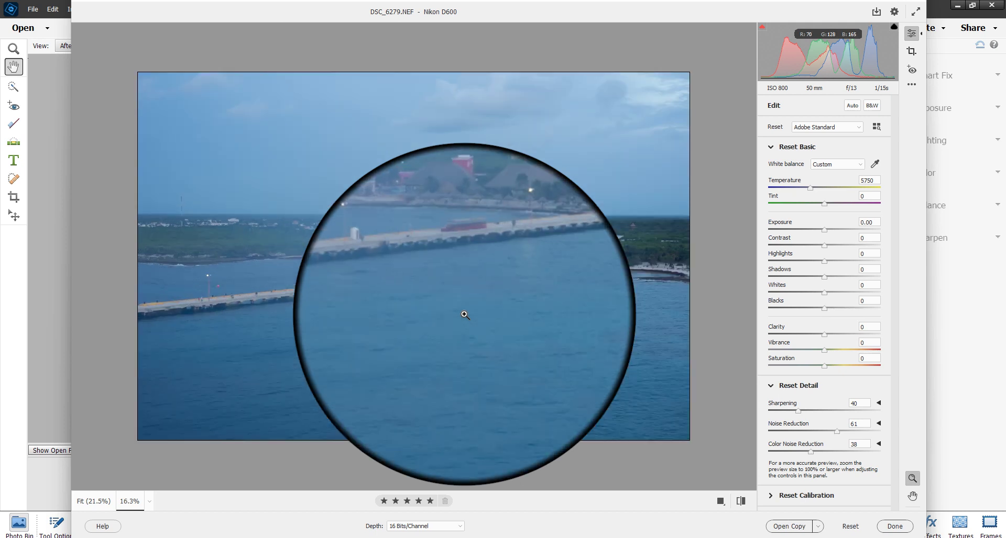
scroll(465, 315, "up", 1)
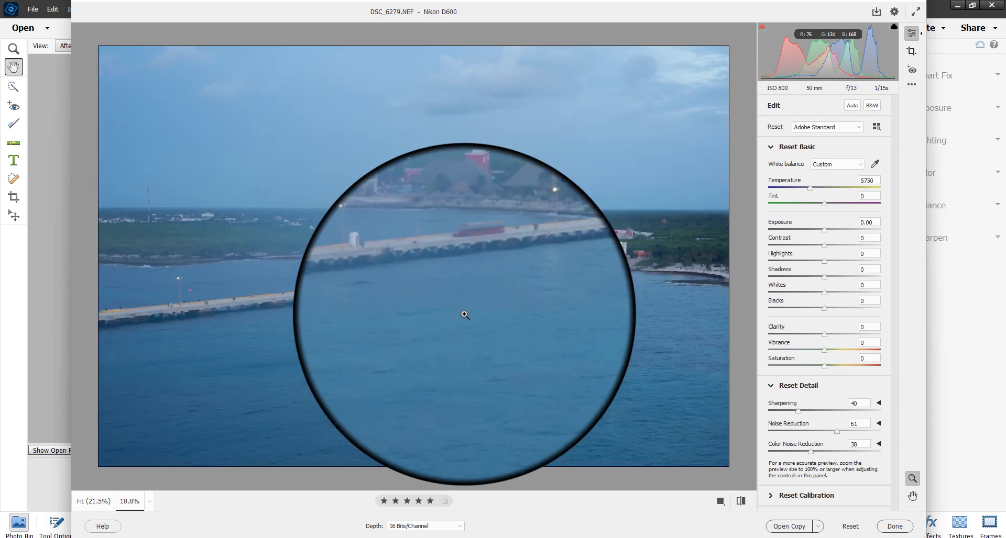
scroll(465, 315, "down", 1)
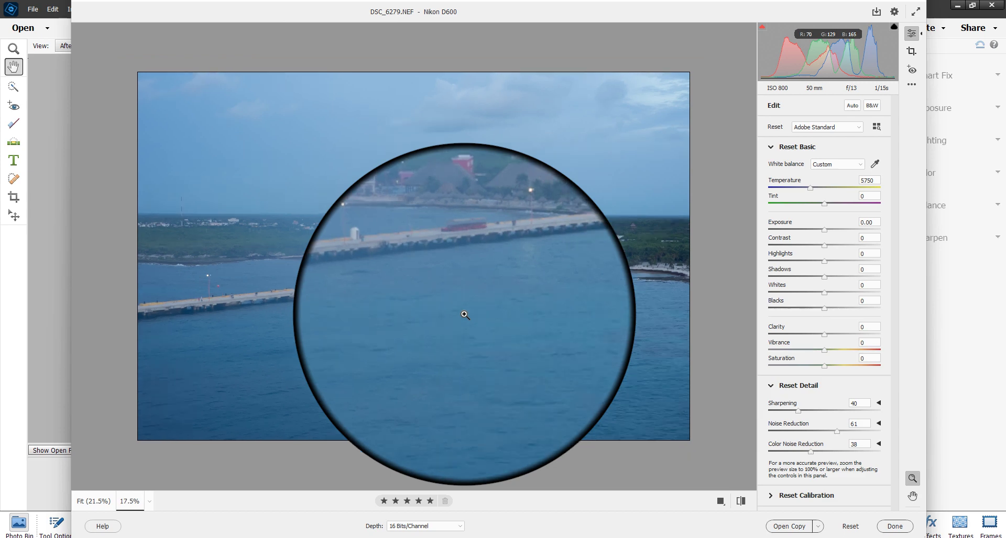
scroll(464, 315, "down", 2)
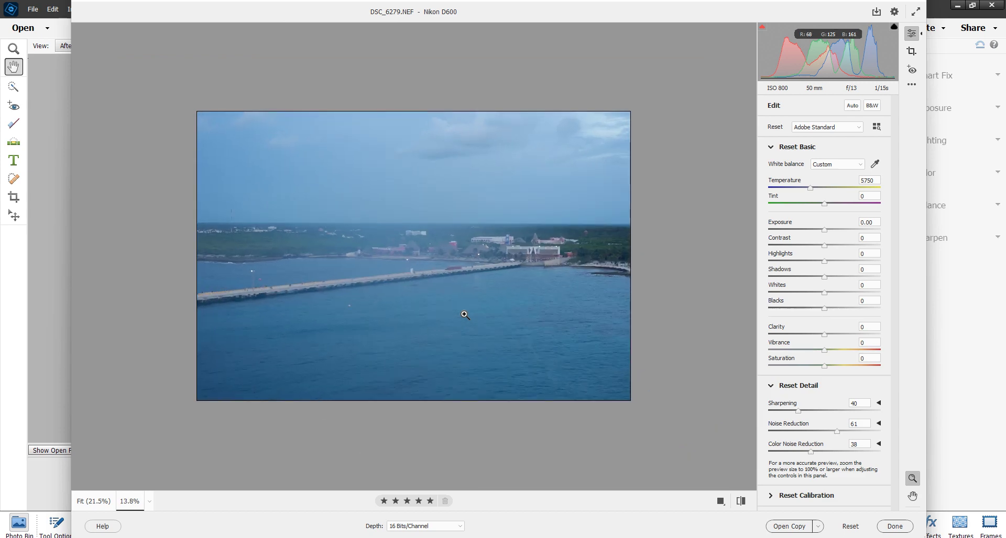
scroll(465, 315, "up", 1)
scroll(465, 315, "down", 2)
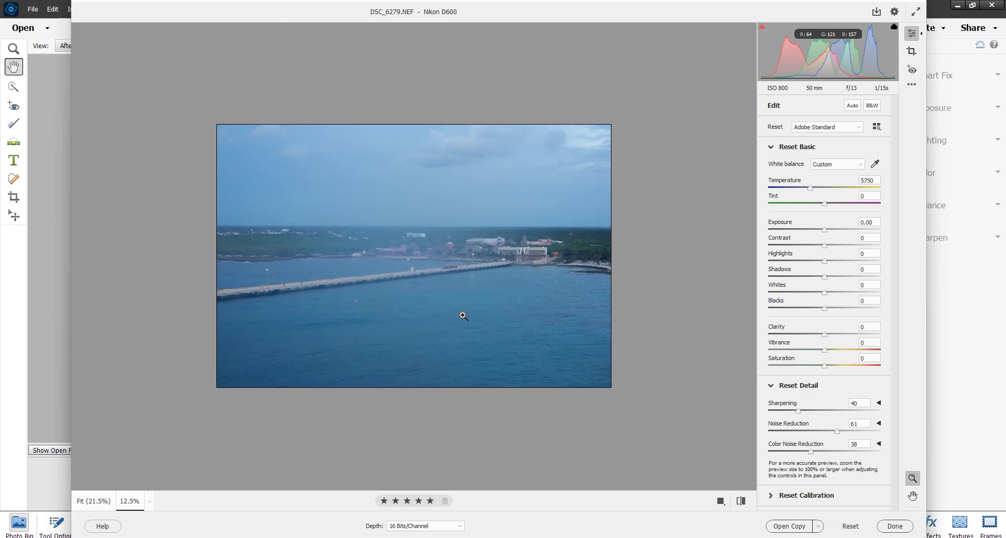
scroll(464, 315, "up", 1)
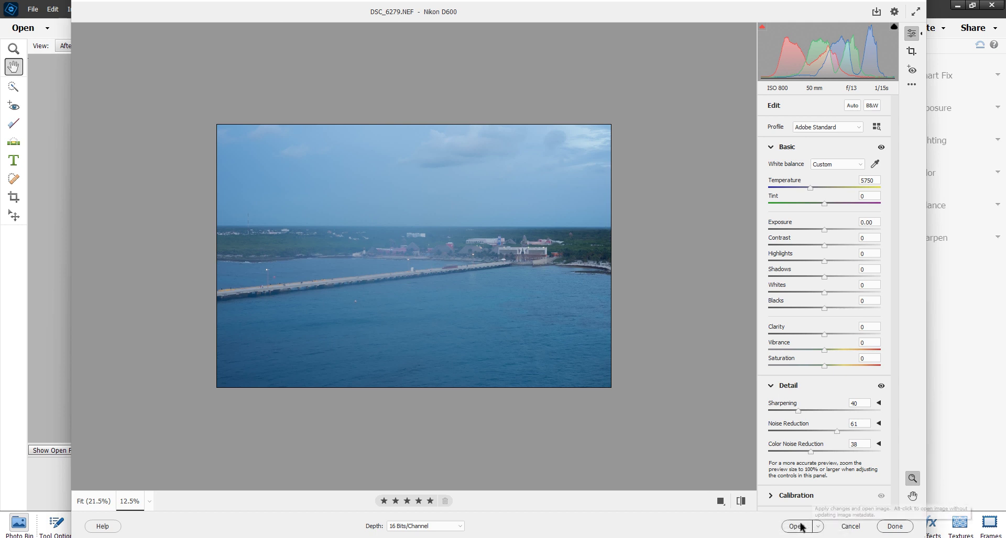
Apply the raw adjustments, open the photo in the editor's Expert mode and display its layers
left_click(799, 527)
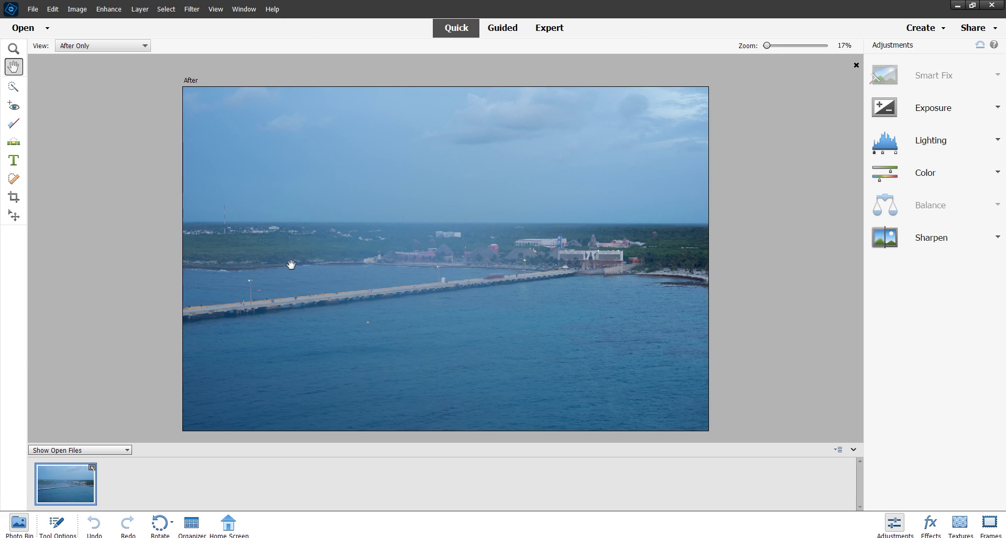
left_click(550, 29)
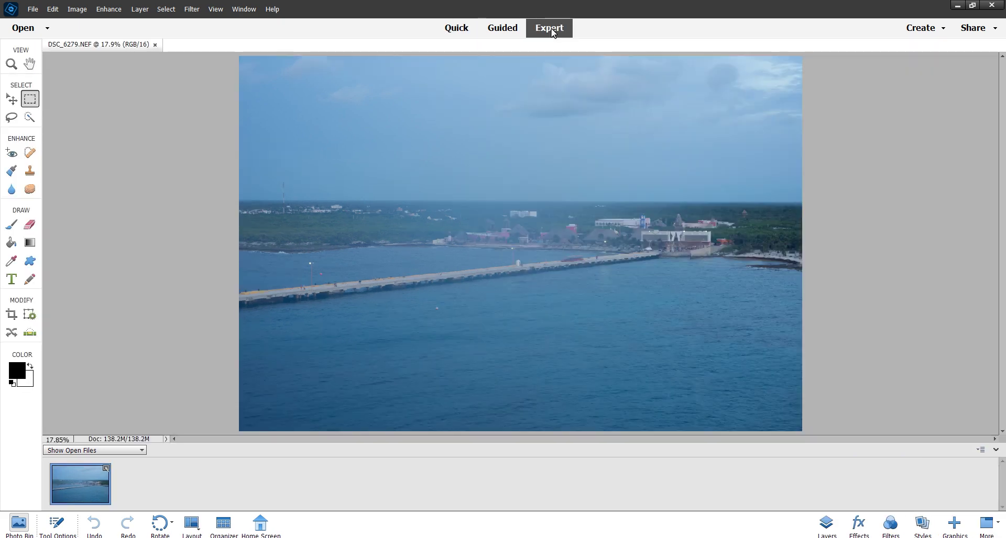
left_click(826, 524)
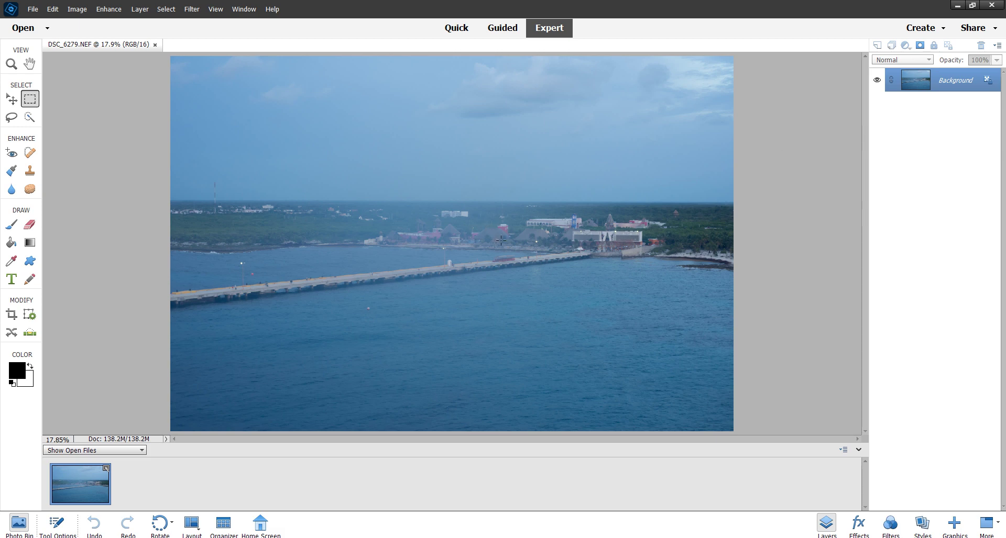